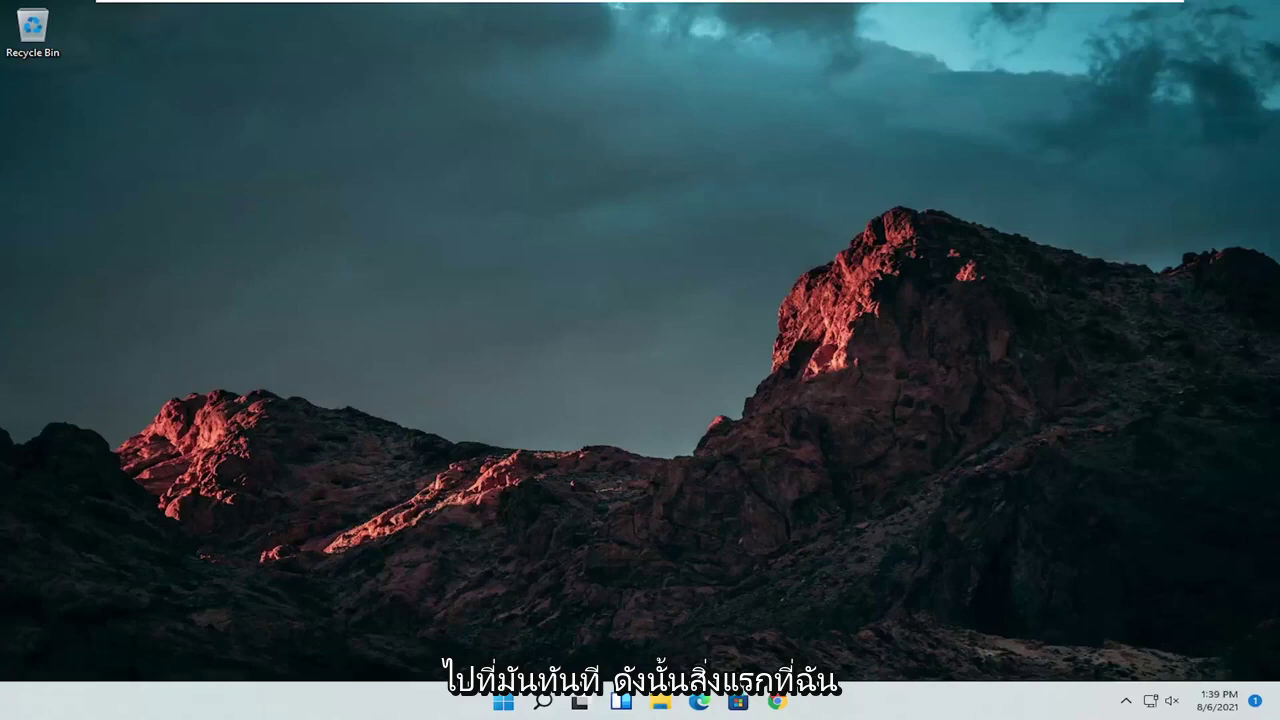
Step: Find Control Panel by searching 'control panel' and set View by to Large icons
{"action": "left_click", "coordinate": [544, 703]}
{"action": "type", "text": "control "}
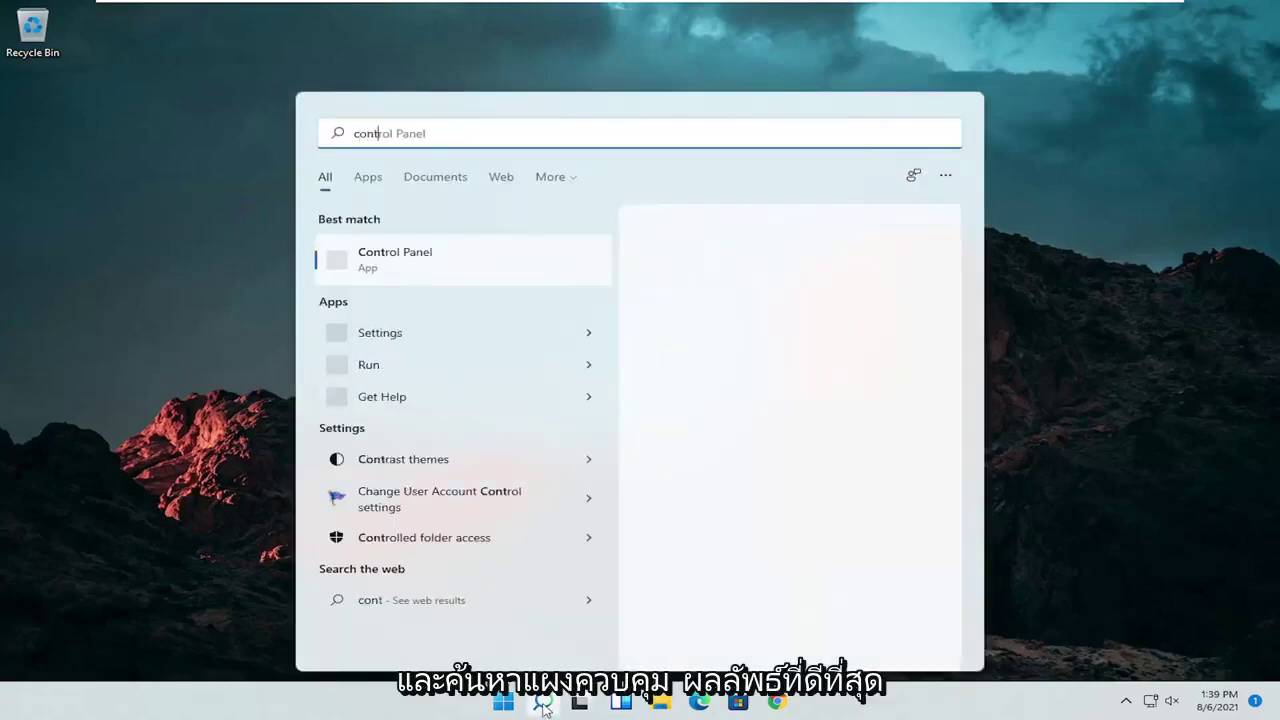
{"action": "type", "text": "panel"}
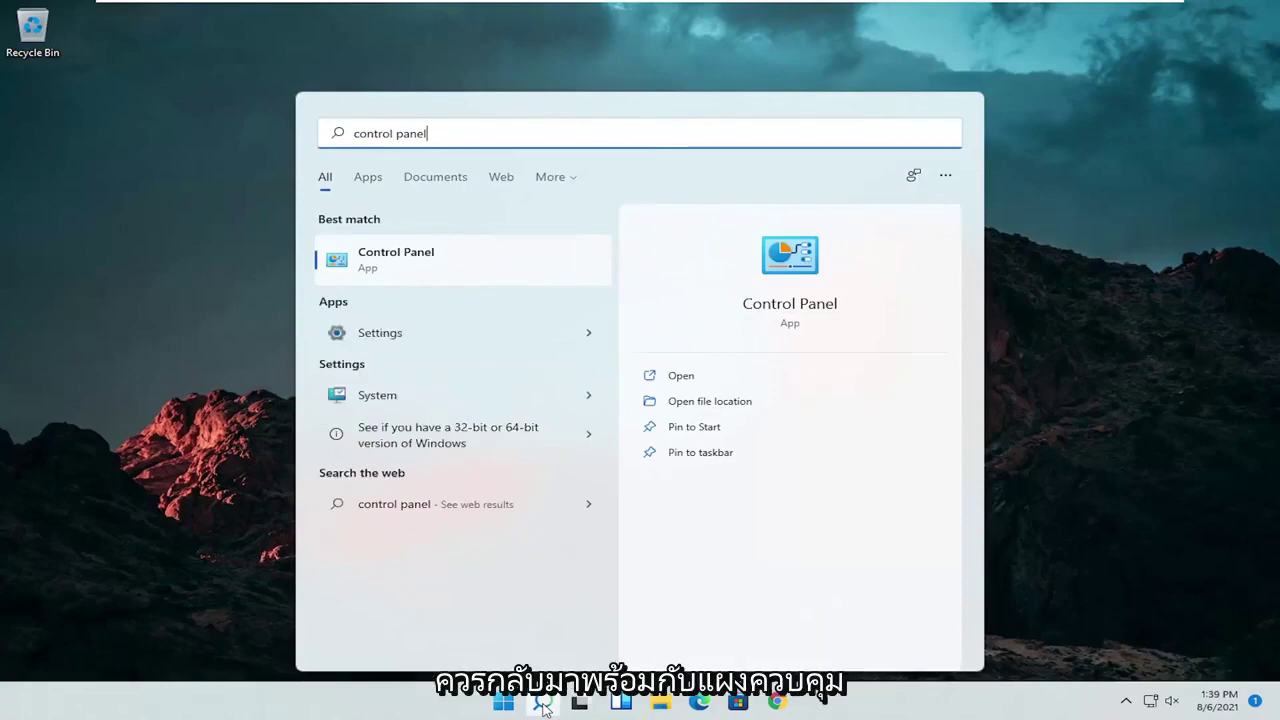
{"action": "left_click", "coordinate": [440, 260]}
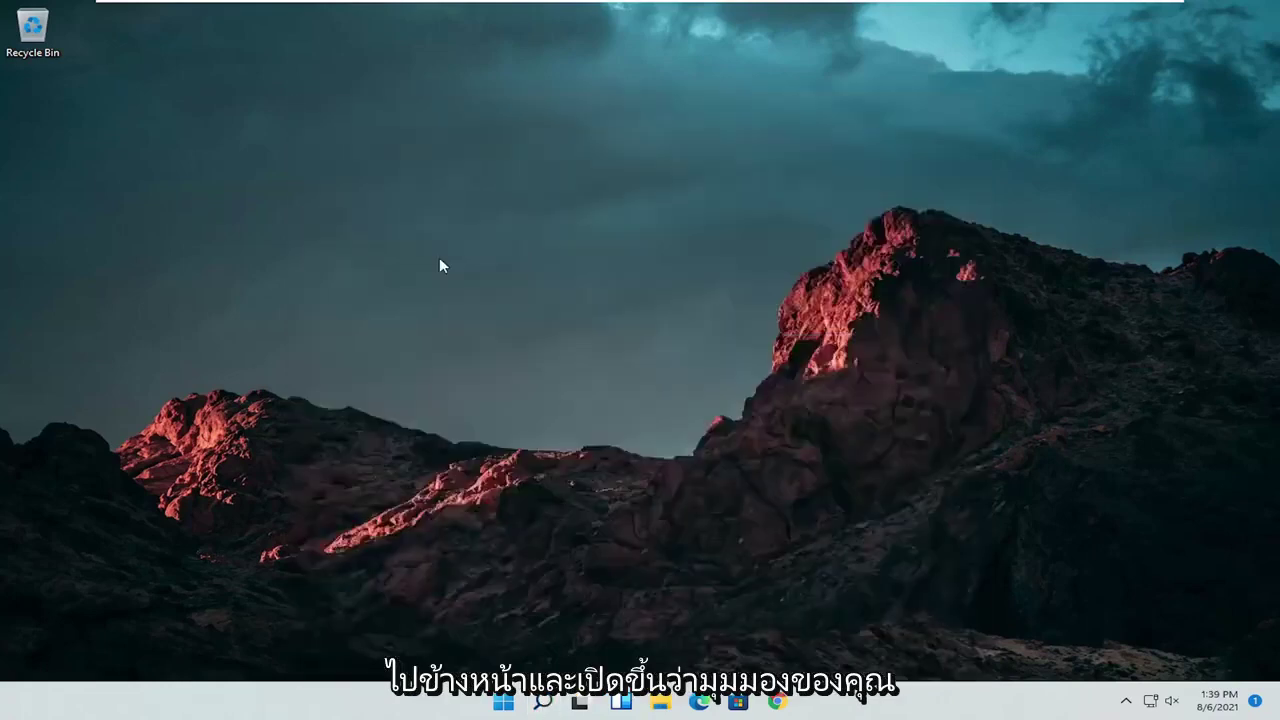
{"action": "left_click", "coordinate": [905, 202]}
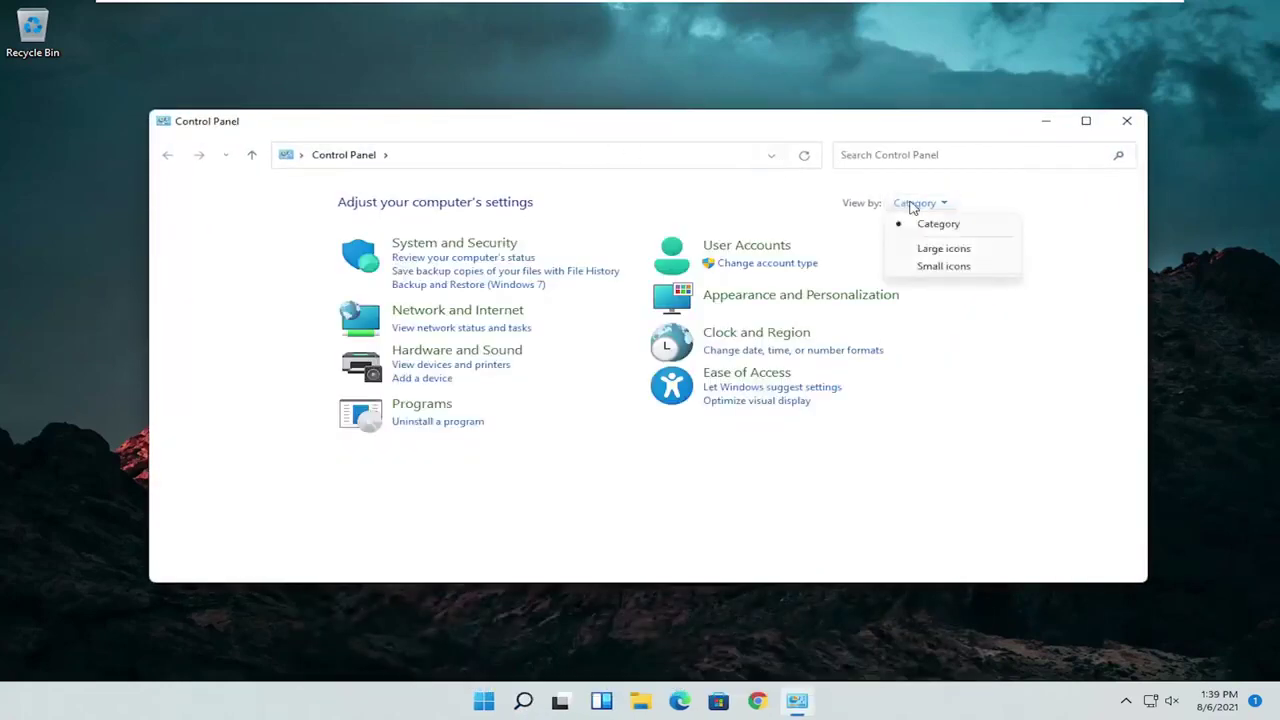
{"action": "left_click", "coordinate": [940, 248]}
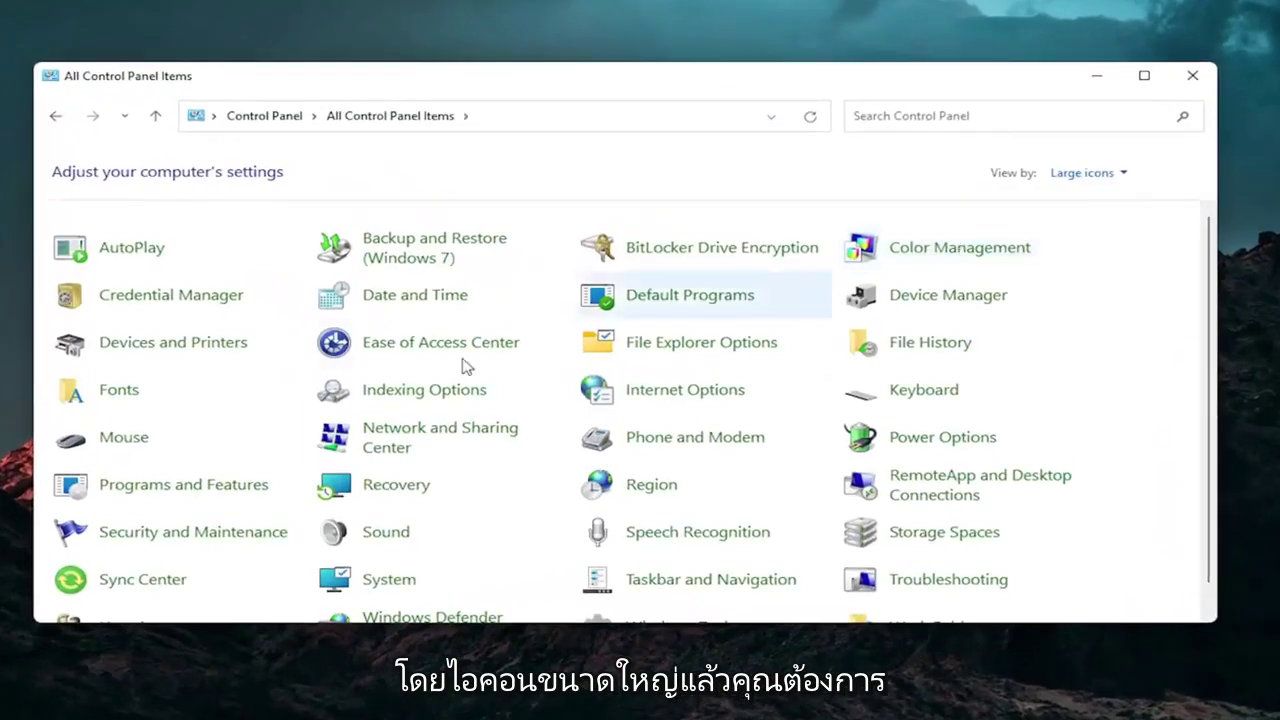
Step: Open Mouse Properties from Control Panel and move the window to the screen centre
{"action": "left_click", "coordinate": [120, 446]}
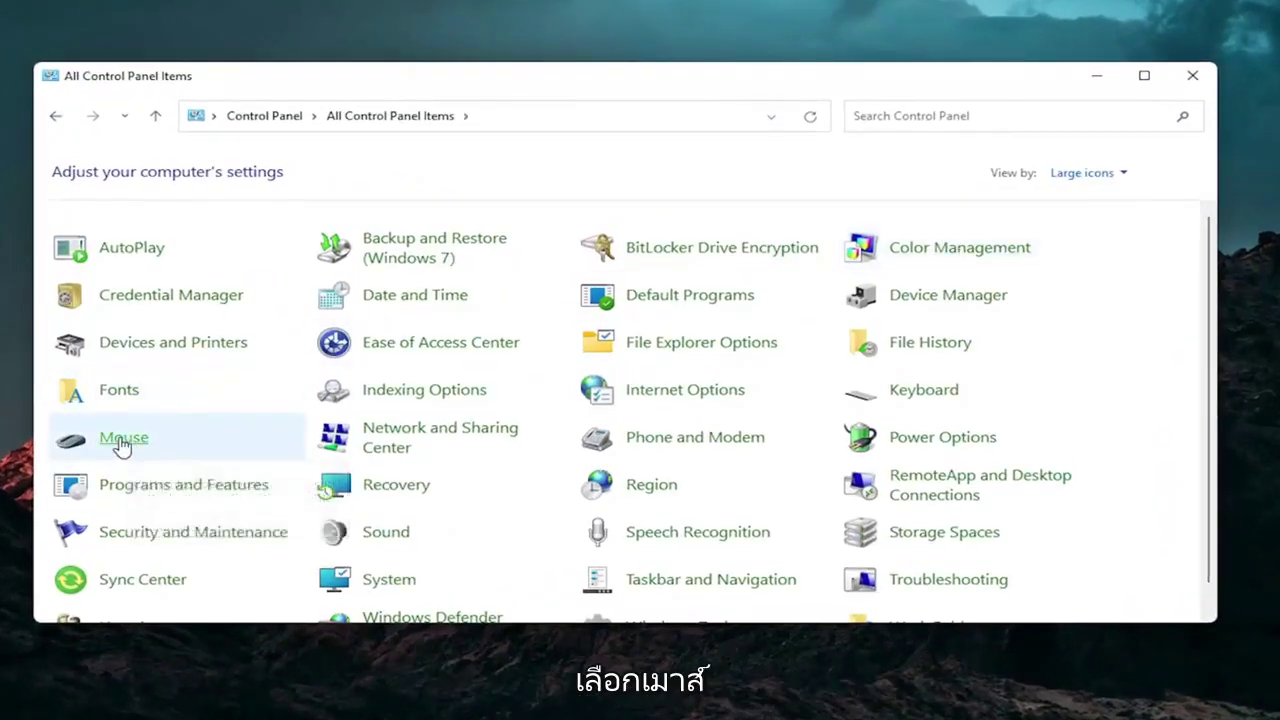
{"action": "left_click_drag", "start_coordinate": [254, 101], "coordinate": [668, 130]}
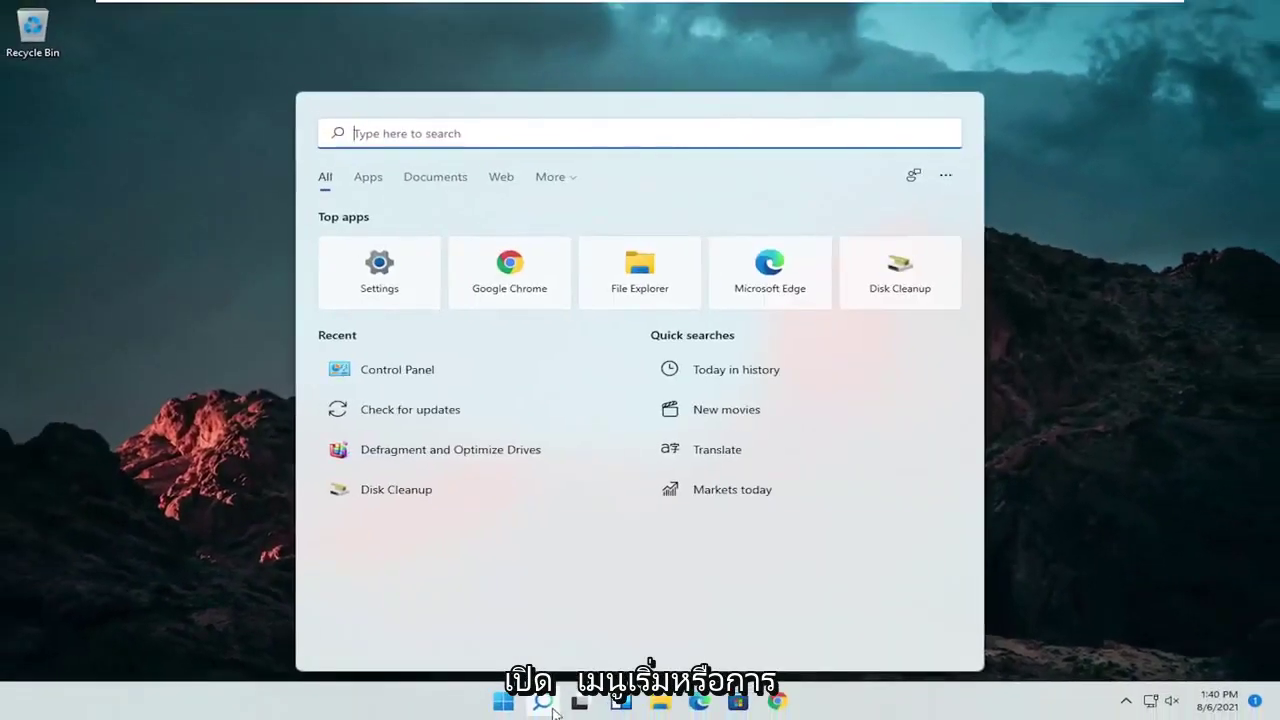
Step: Open Device Manager via search and right-click HID-compliant mouse under Mice and other pointing devices
{"action": "type", "text": "dev"}
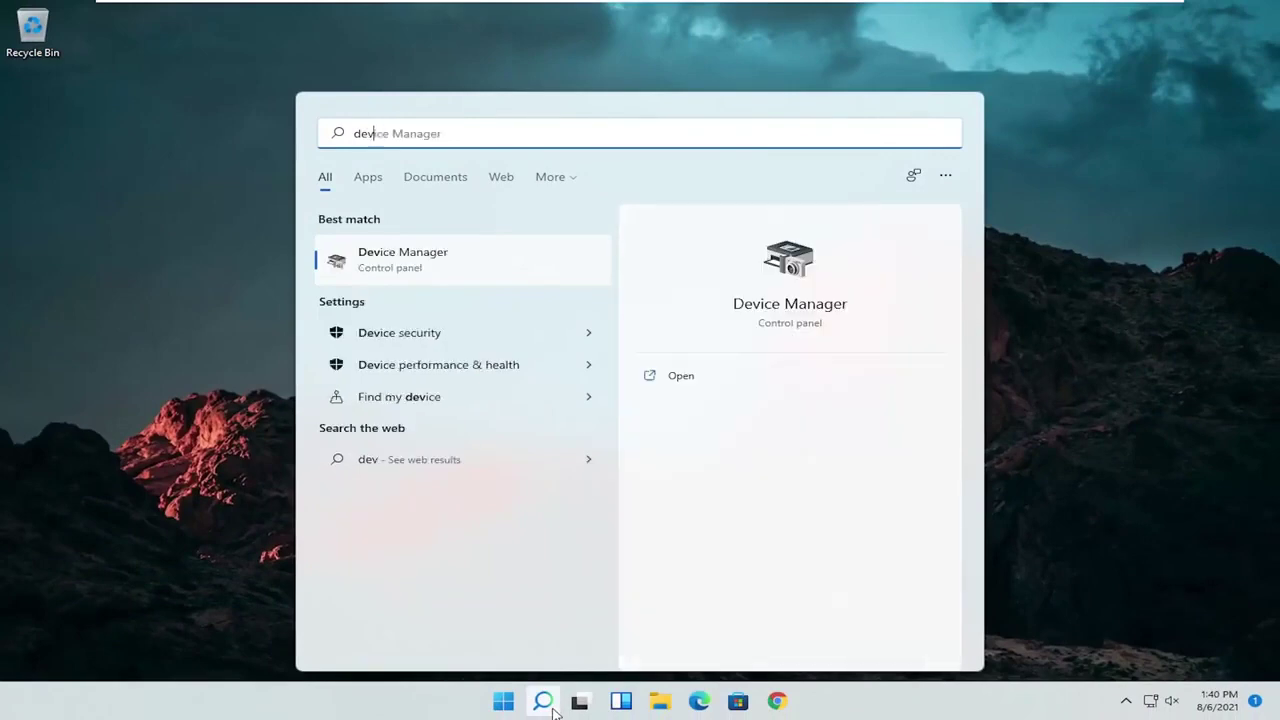
{"action": "type", "text": "ice manager"}
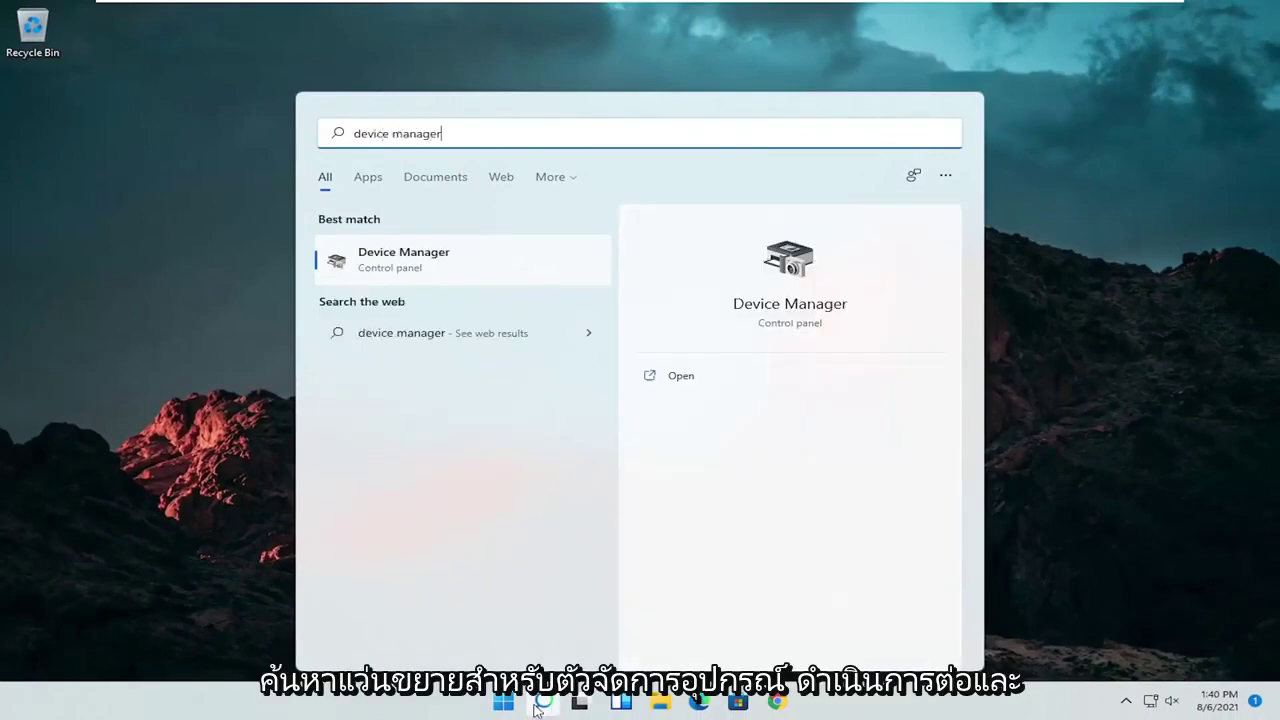
{"action": "left_click", "coordinate": [397, 260]}
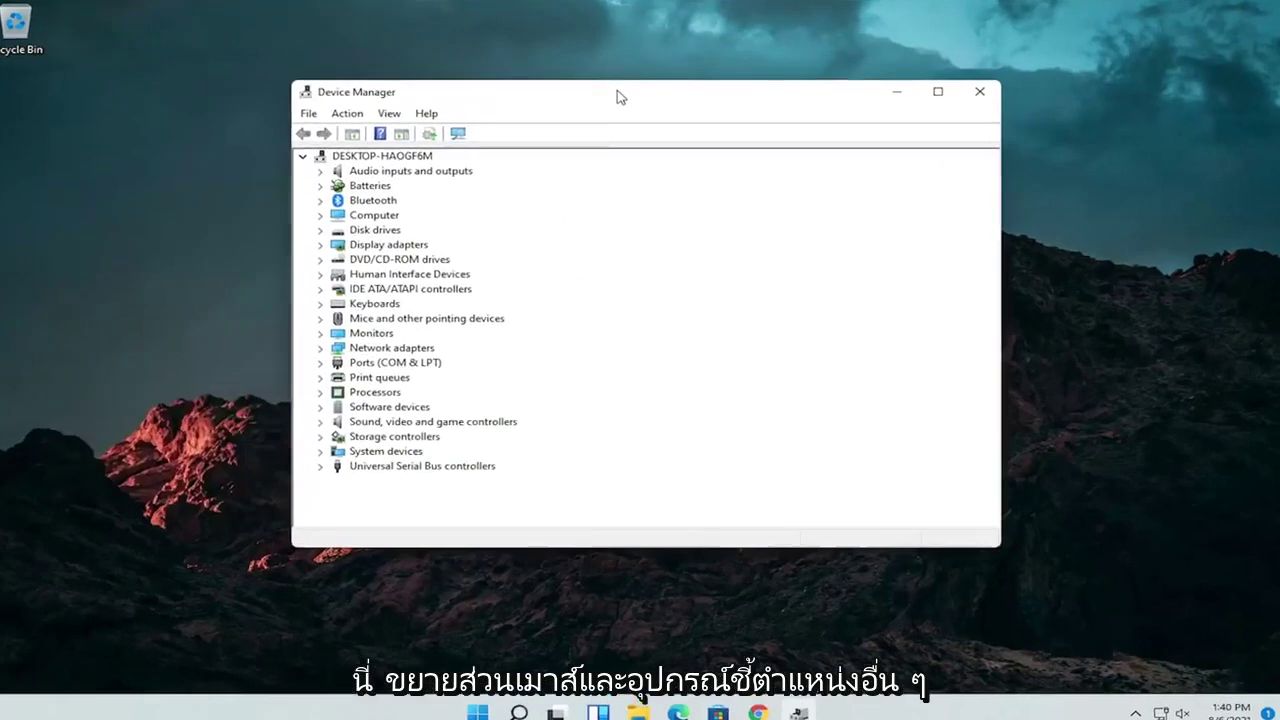
{"action": "double_click", "coordinate": [355, 351]}
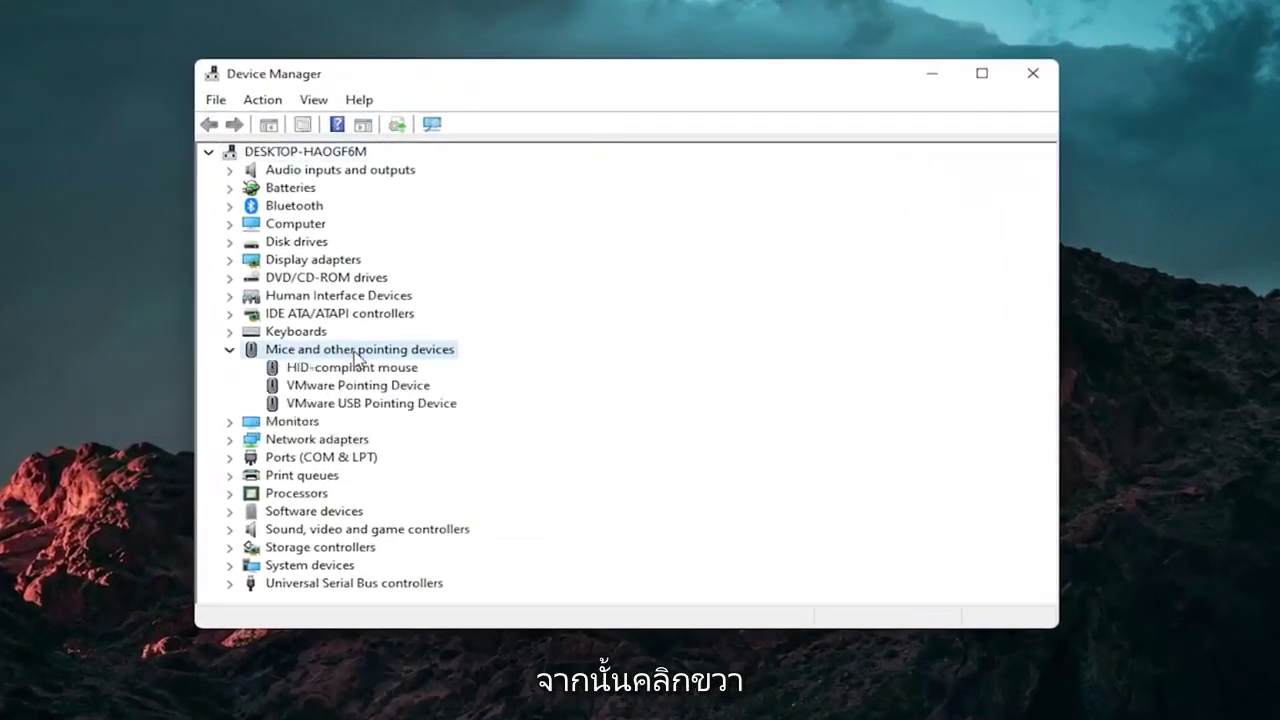
{"action": "left_click", "coordinate": [355, 368]}
{"action": "right_click", "coordinate": [355, 370]}
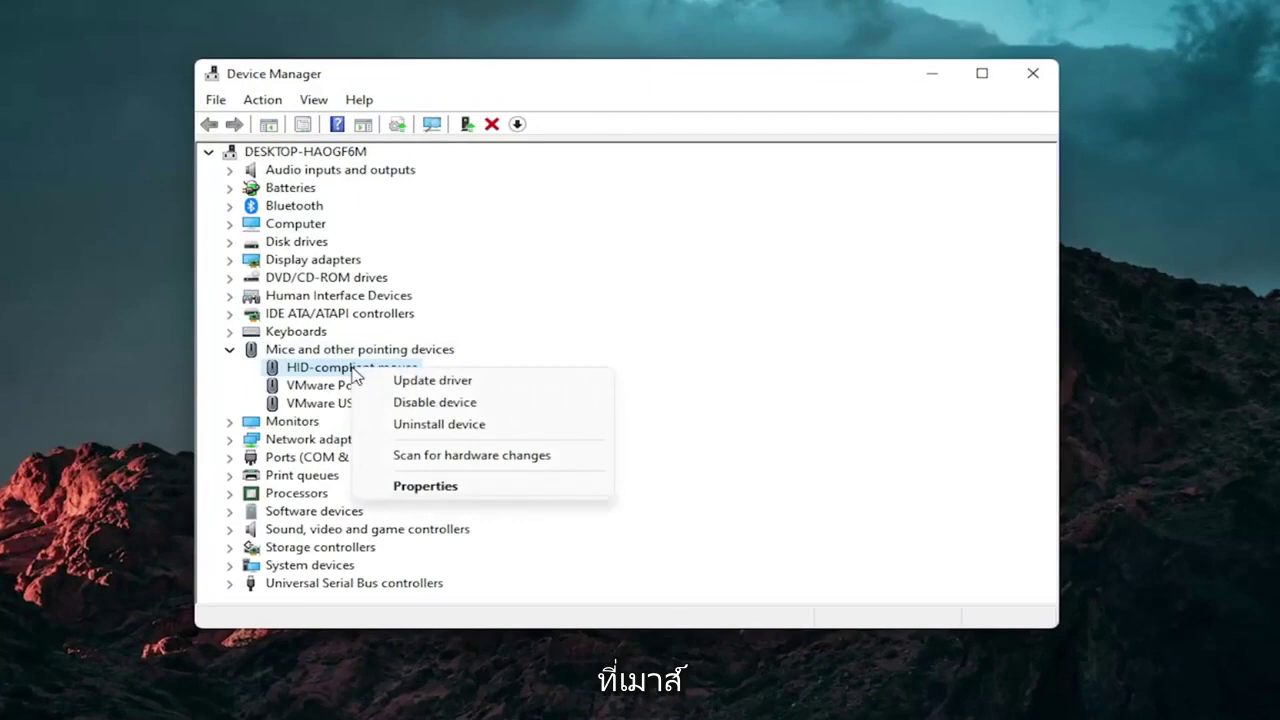
Step: Start the HID-compliant mouse driver update, choosing to pick from drivers on this computer
{"action": "left_click", "coordinate": [466, 386]}
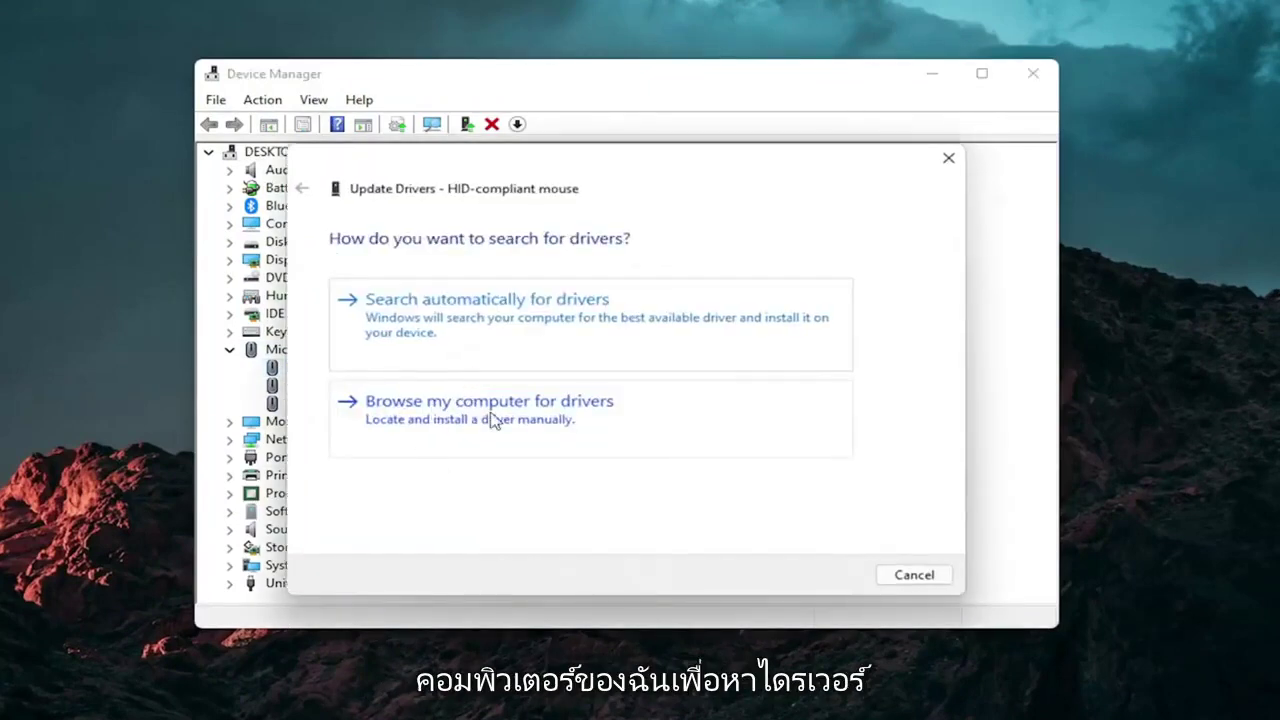
{"action": "left_click", "coordinate": [493, 420]}
{"action": "left_click", "coordinate": [434, 464]}
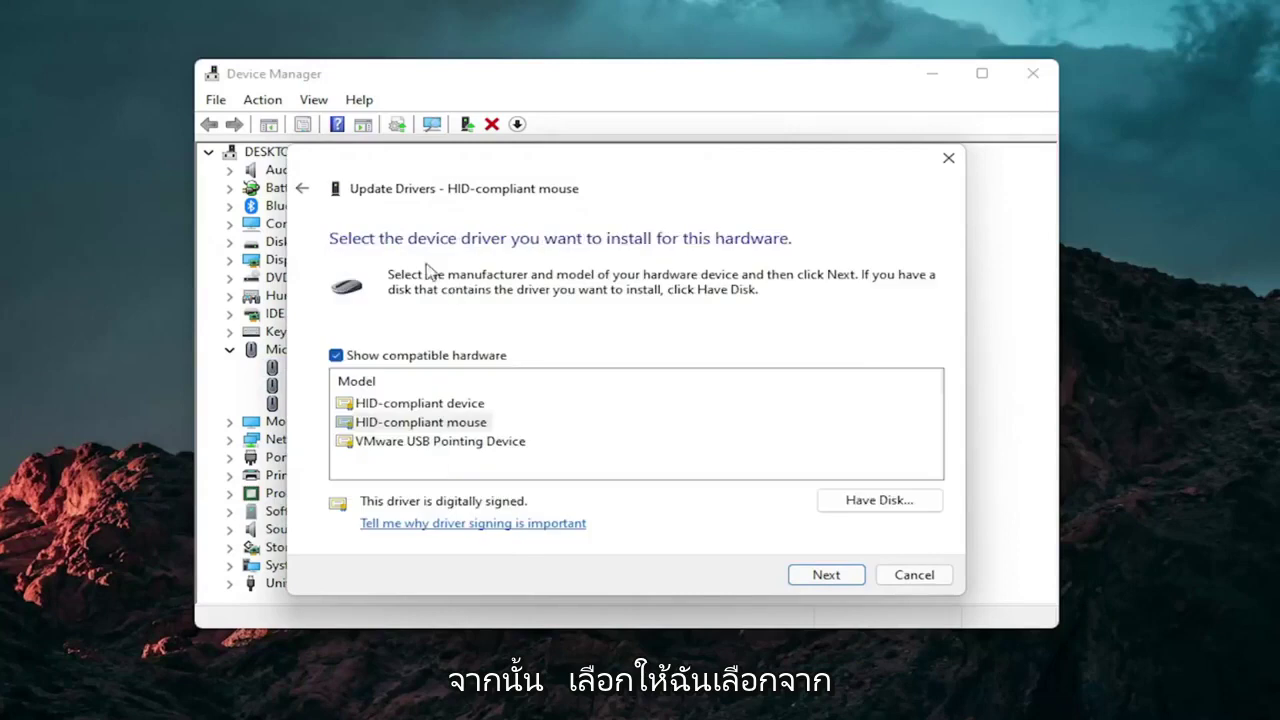
{"action": "left_click", "coordinate": [302, 189]}
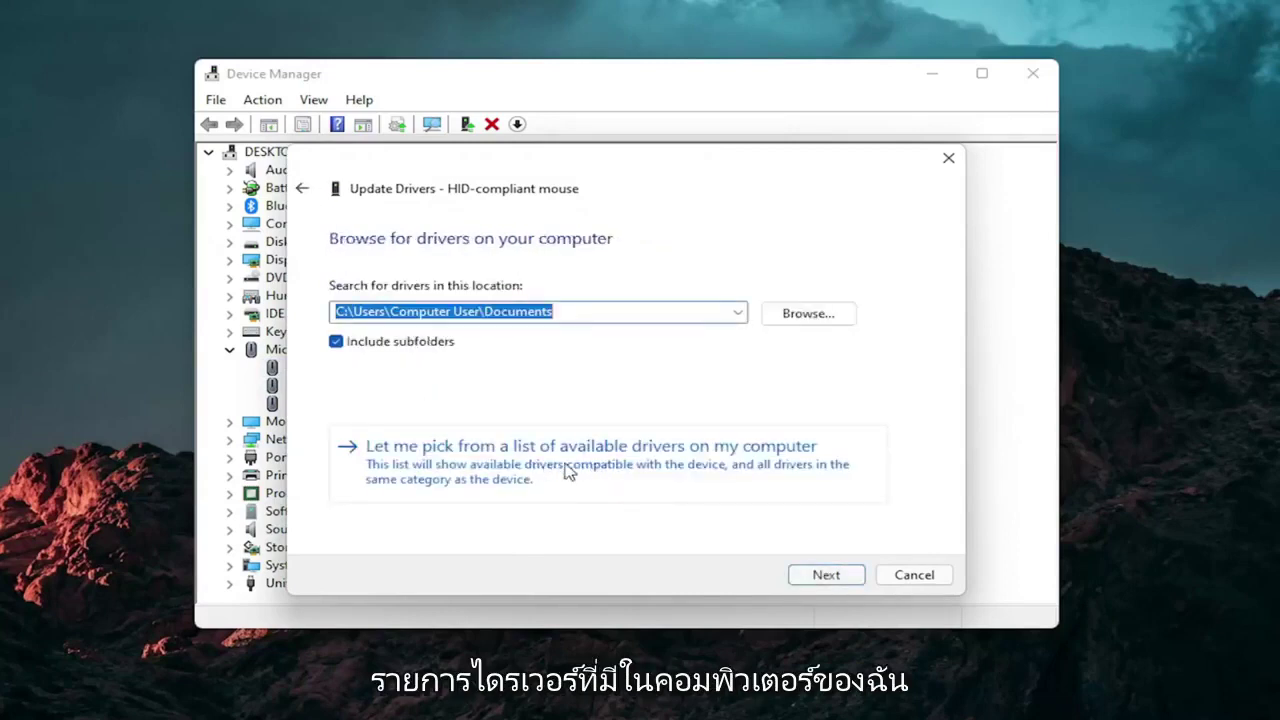
{"action": "left_click", "coordinate": [577, 466]}
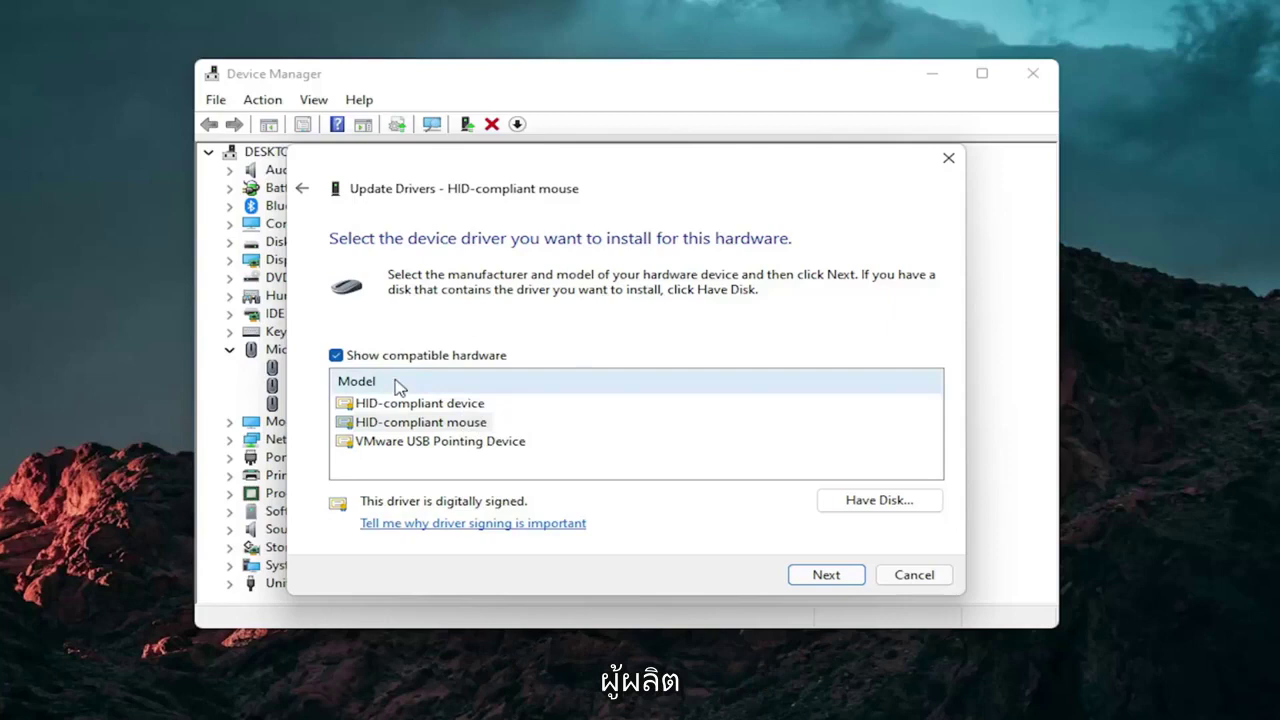
Step: Install the HID-compliant mouse driver, dismiss the success message, and close Device Manager
{"action": "left_click", "coordinate": [840, 576]}
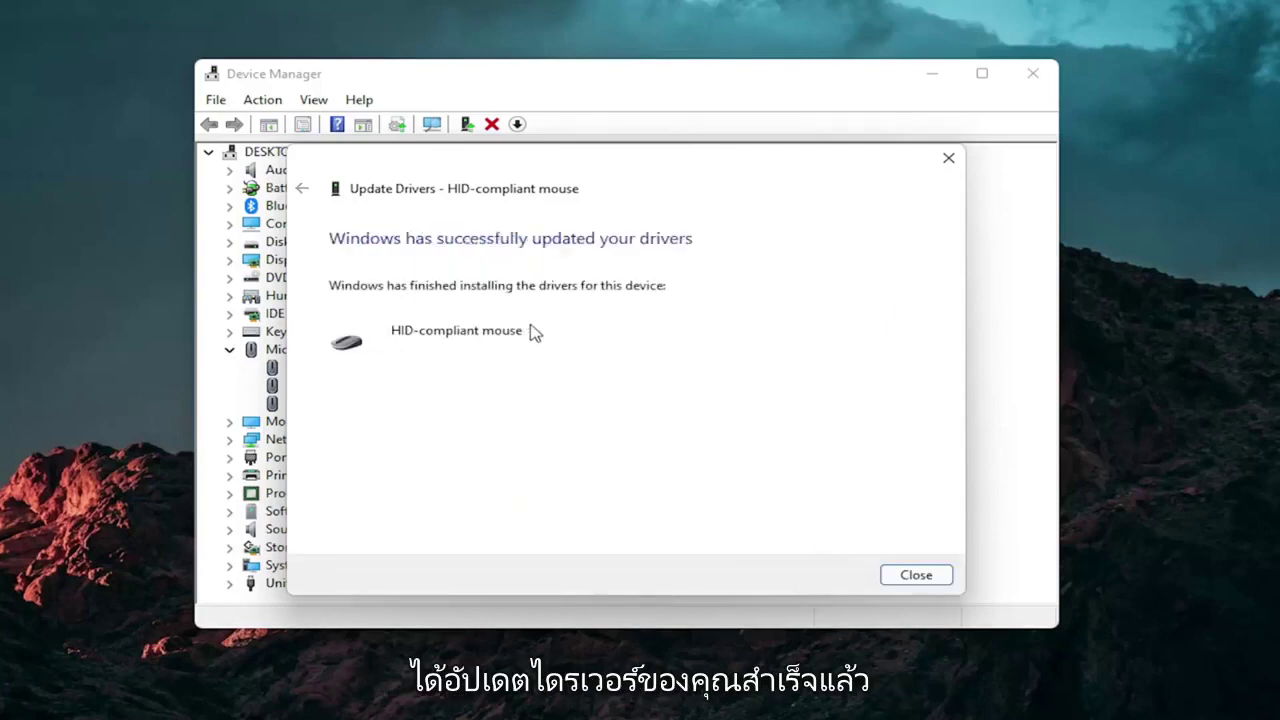
{"action": "left_click", "coordinate": [895, 568]}
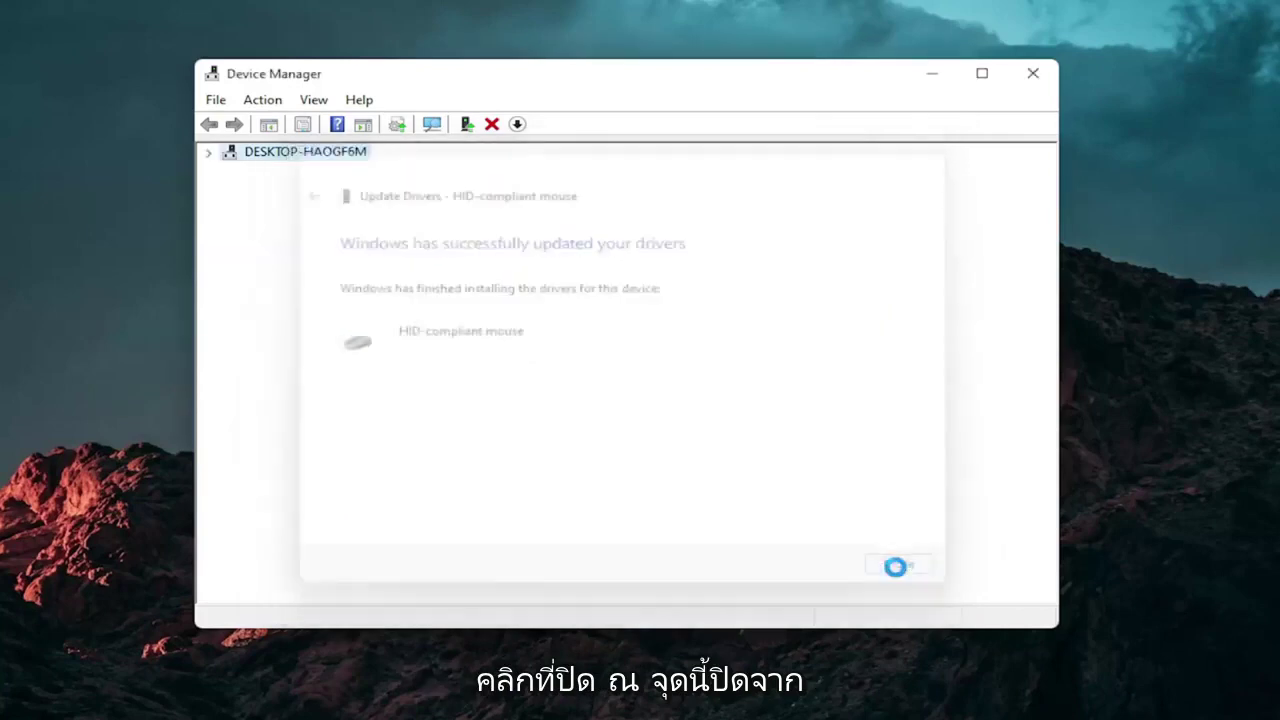
{"action": "left_click", "coordinate": [229, 348]}
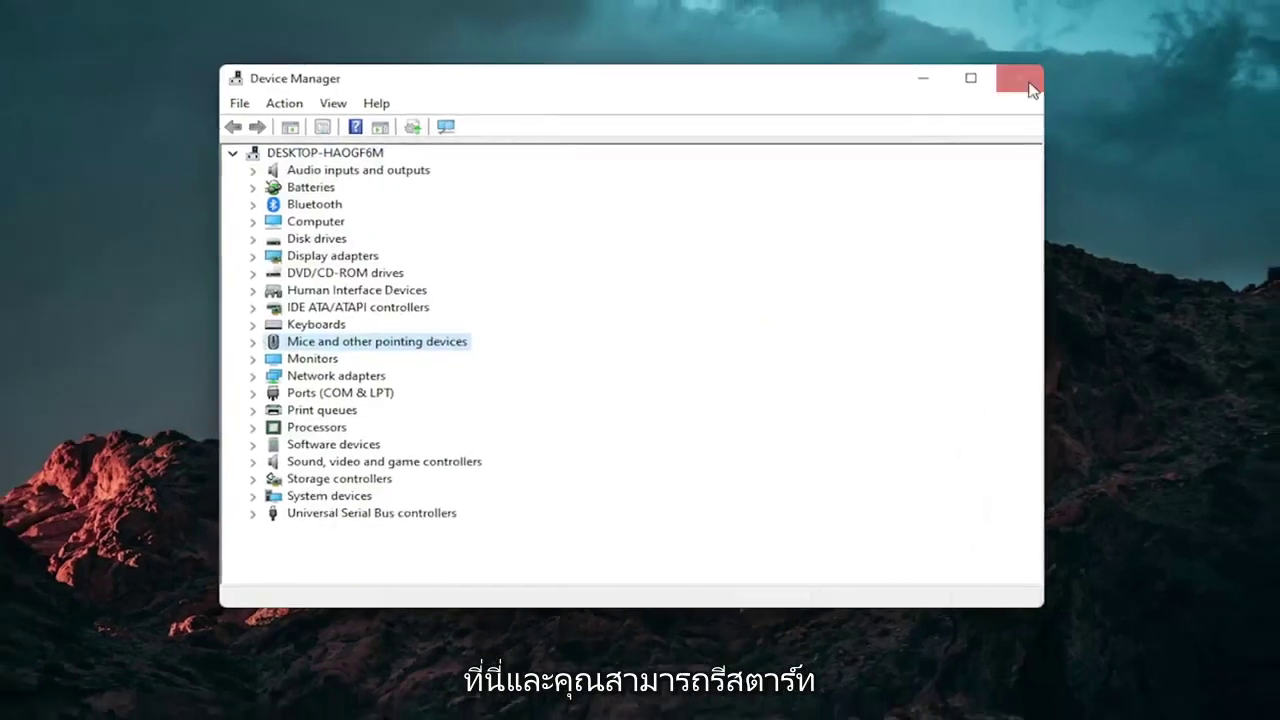
{"action": "left_click", "coordinate": [1032, 89]}
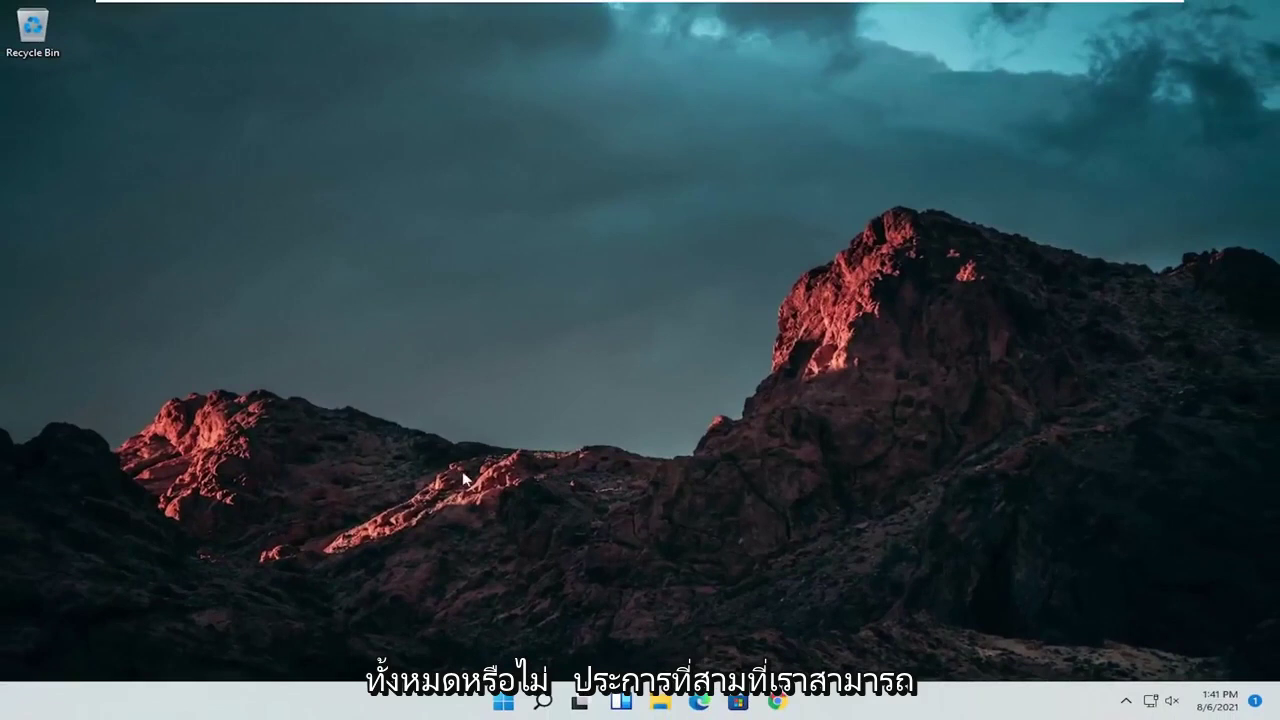
Step: Search 'troubleshoot', open Other troubleshooters, and scroll down to the Keyboard troubleshooter
{"action": "left_click", "coordinate": [543, 701]}
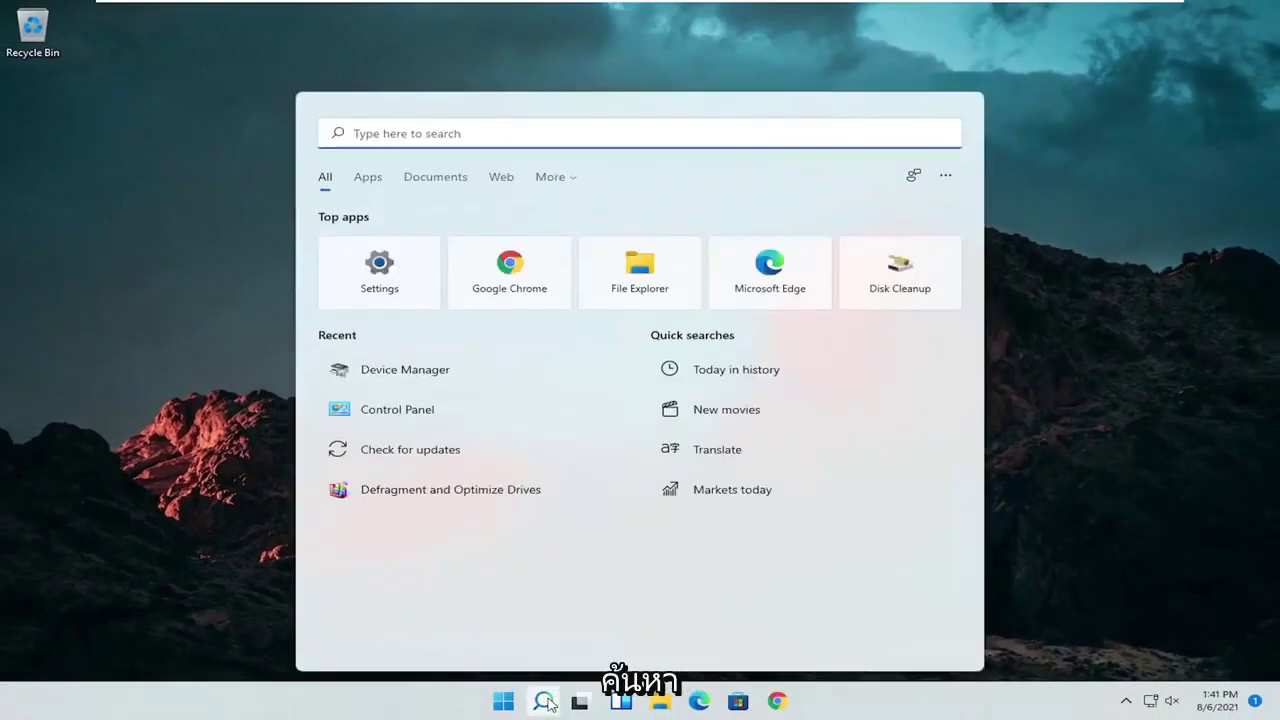
{"action": "type", "text": "trouble"}
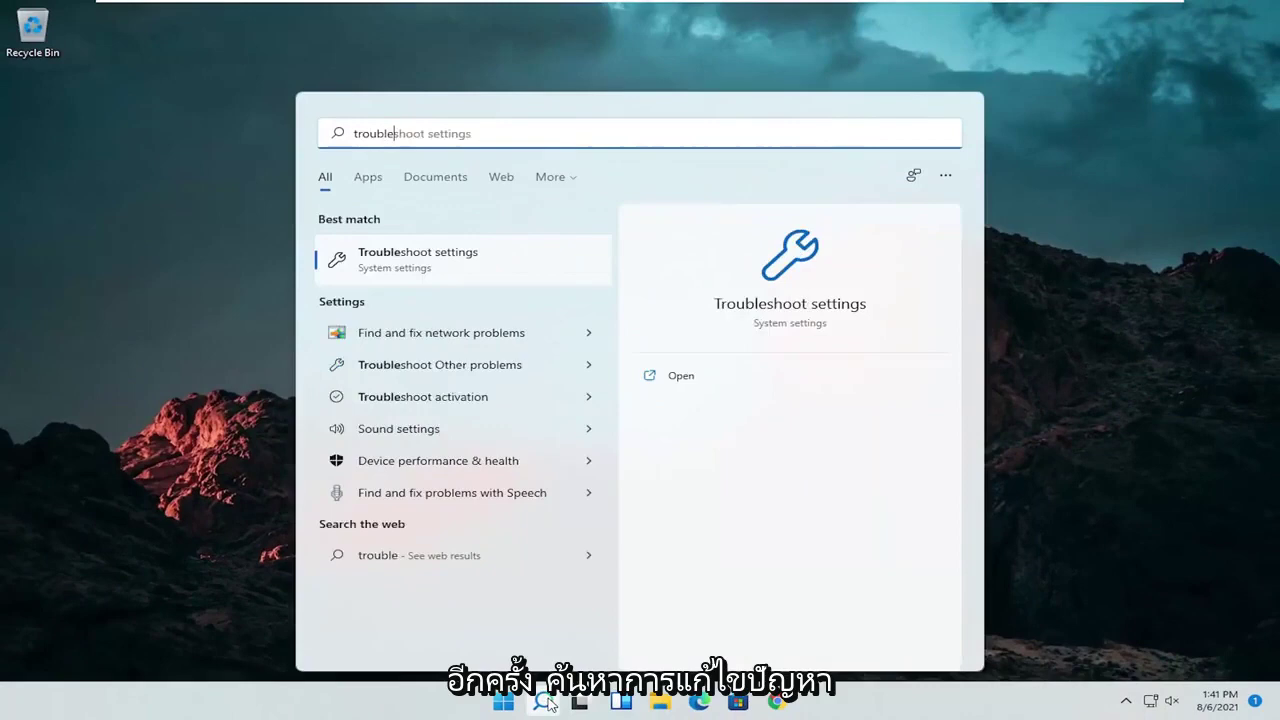
{"action": "type", "text": "shoot"}
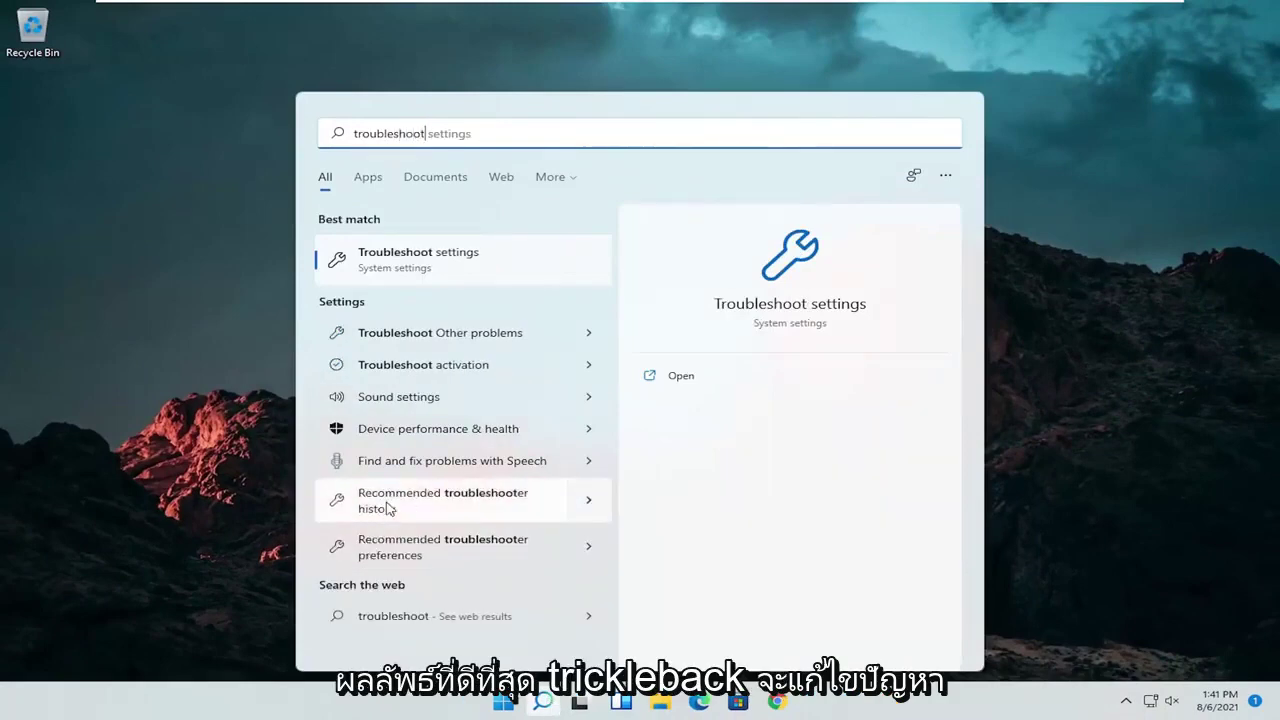
{"action": "left_click", "coordinate": [427, 259]}
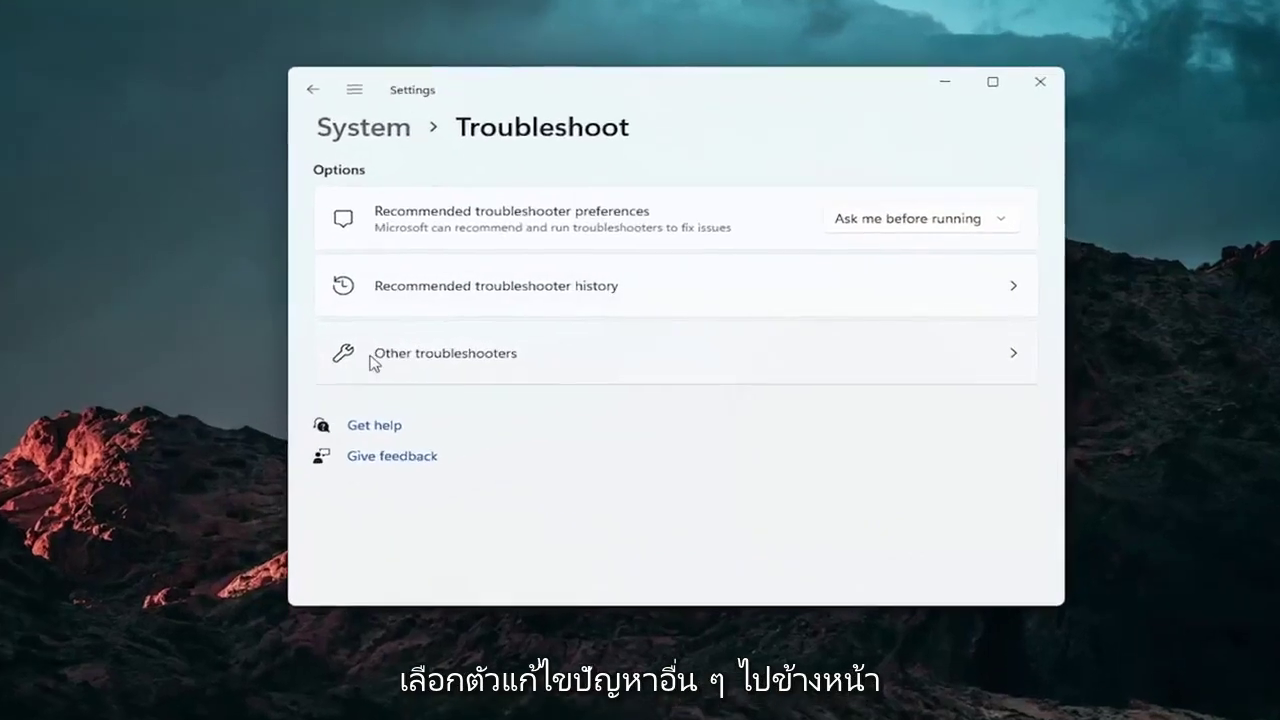
{"action": "left_click", "coordinate": [375, 368]}
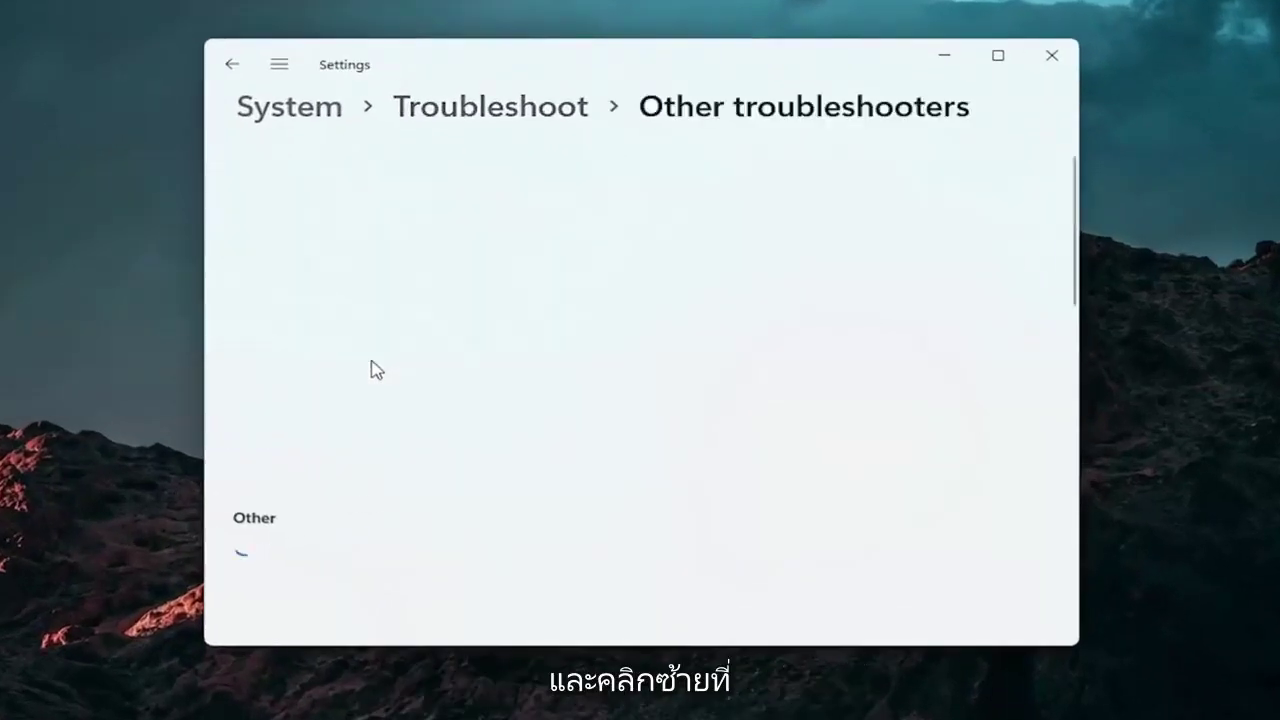
{"action": "scroll", "coordinate": [374, 362], "scroll_direction": "down", "scroll_amount": 2}
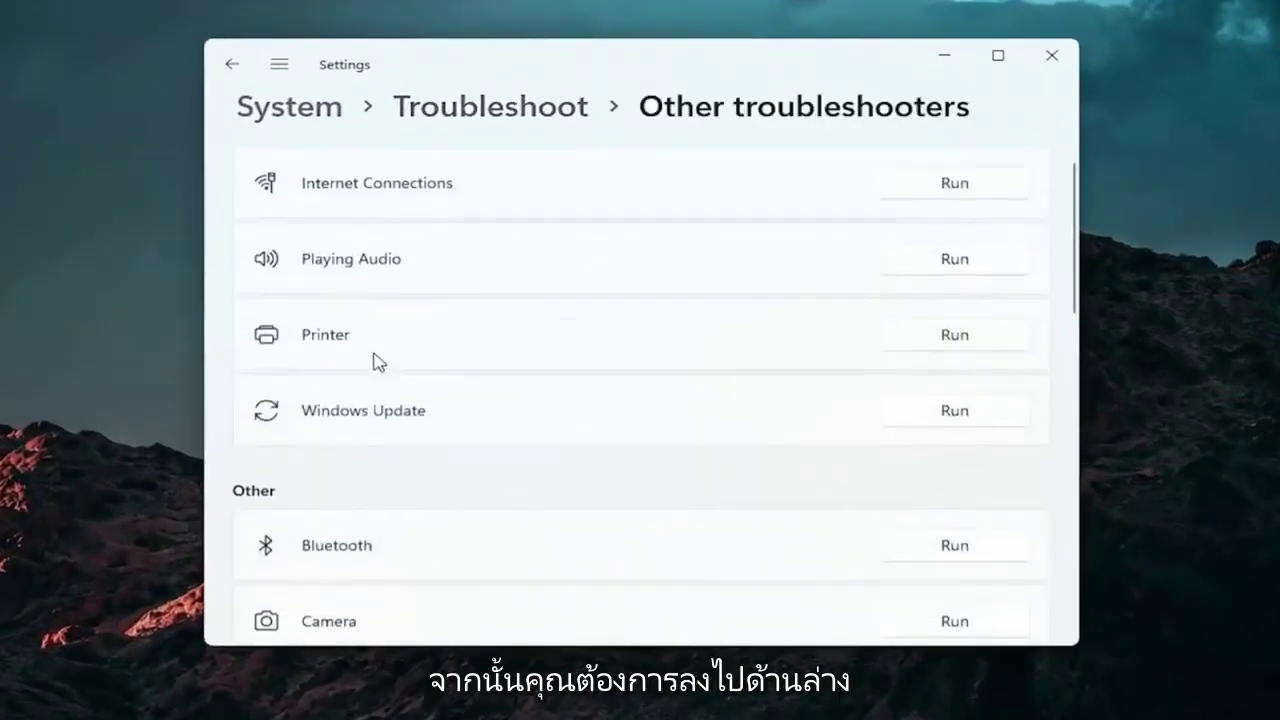
{"action": "scroll", "coordinate": [366, 363], "scroll_direction": "down", "scroll_amount": 1}
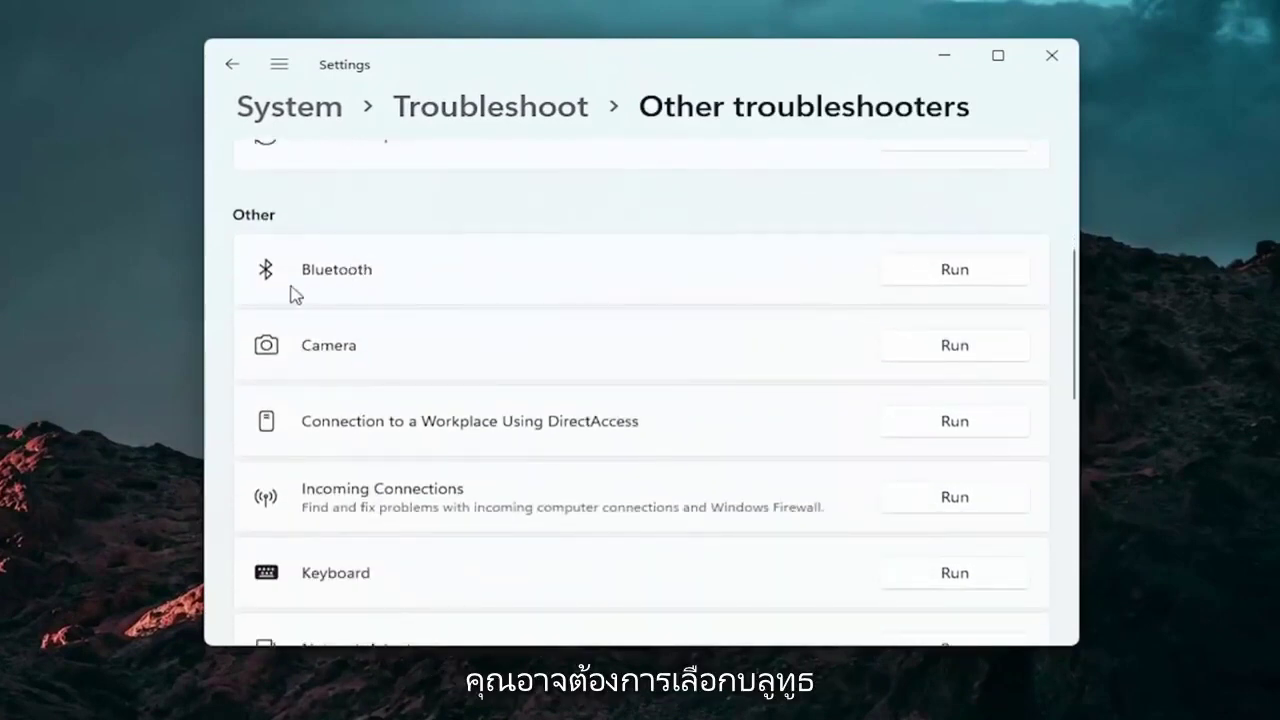
{"action": "scroll", "coordinate": [397, 400], "scroll_direction": "up", "scroll_amount": 1}
{"action": "scroll", "coordinate": [397, 400], "scroll_direction": "down", "scroll_amount": 1}
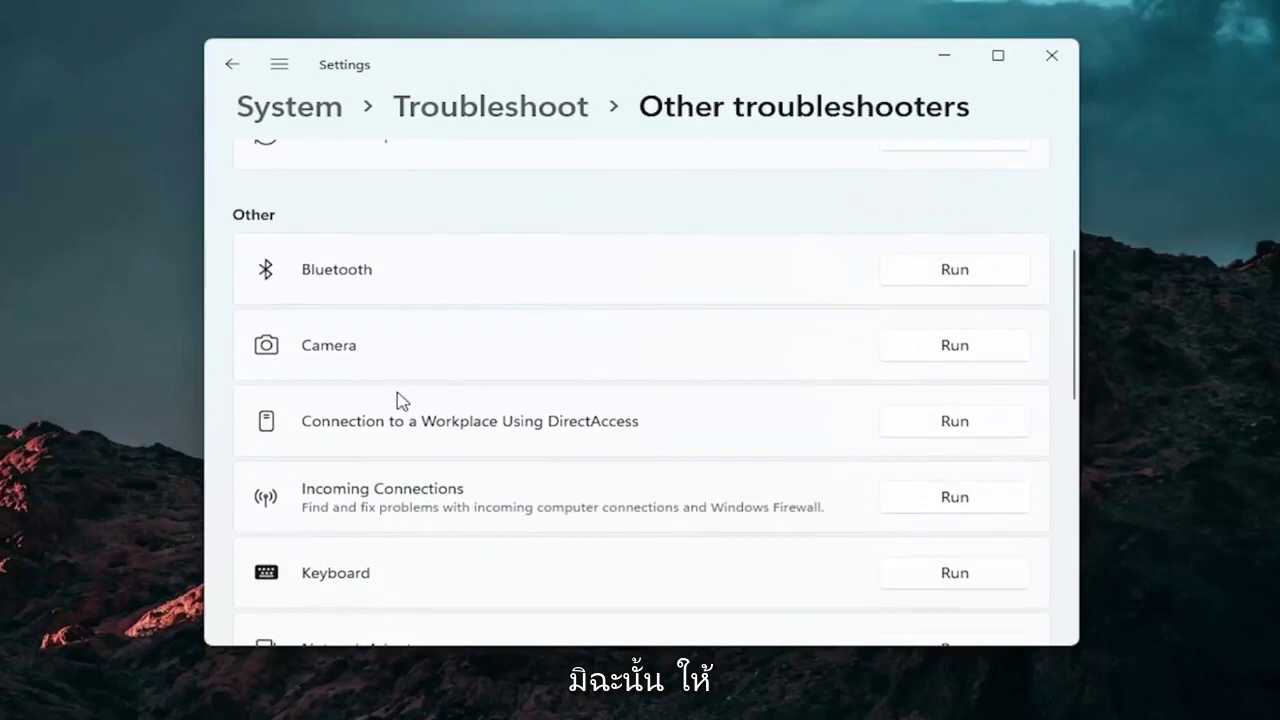
{"action": "scroll", "coordinate": [400, 401], "scroll_direction": "down", "scroll_amount": 2}
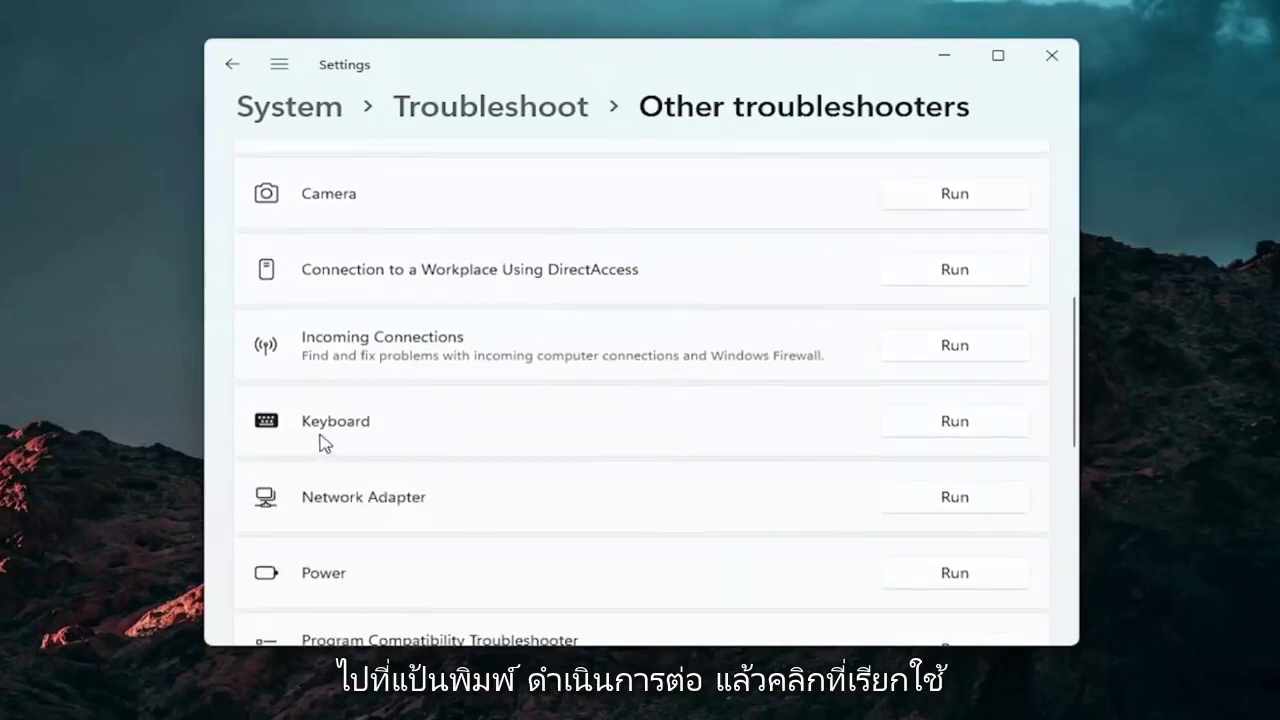
Step: Run the Keyboard troubleshooter and close it once it reports no changes were needed
{"action": "left_click", "coordinate": [952, 420]}
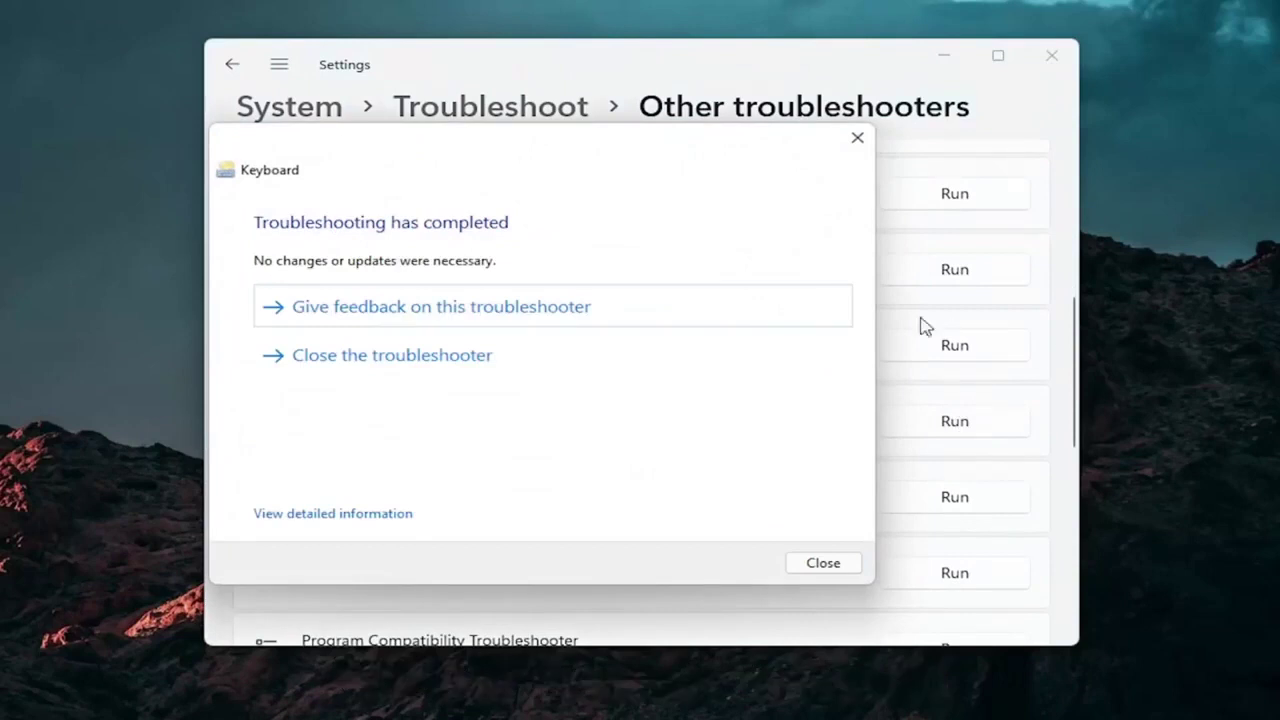
{"action": "left_click", "coordinate": [856, 140]}
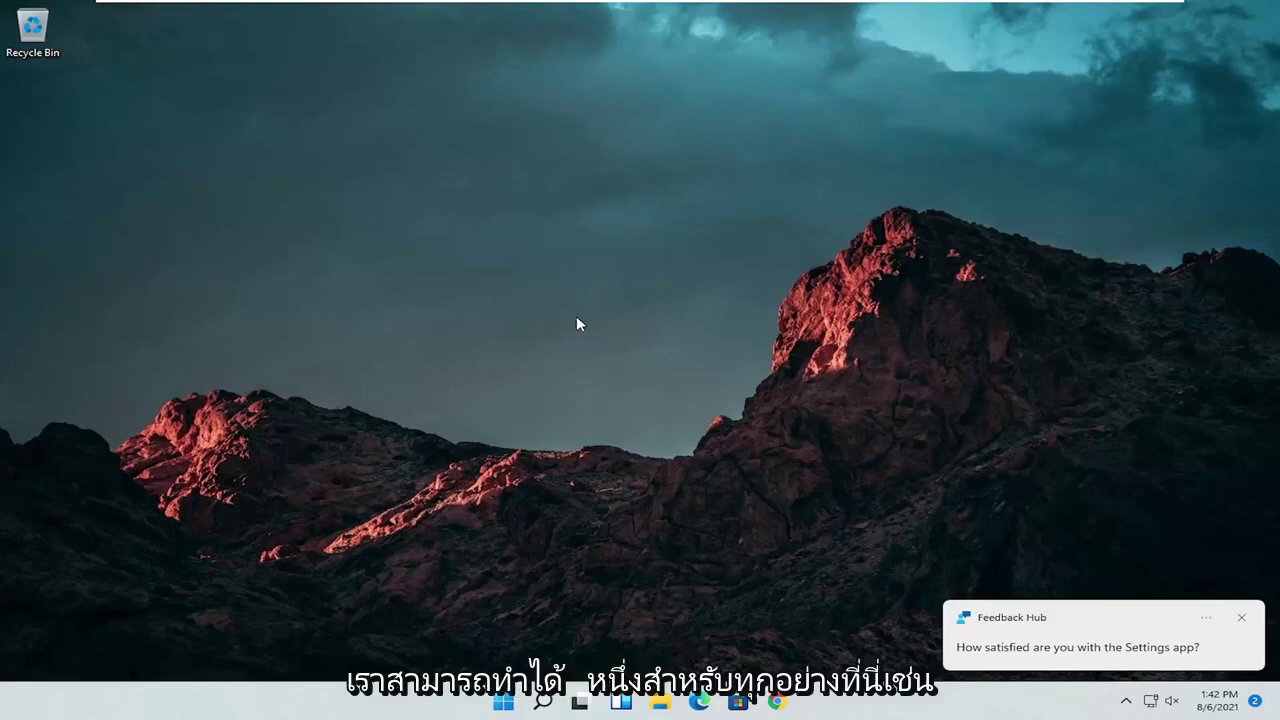
Step: Search 'cmd' and run Command Prompt as administrator
{"action": "left_click", "coordinate": [538, 710]}
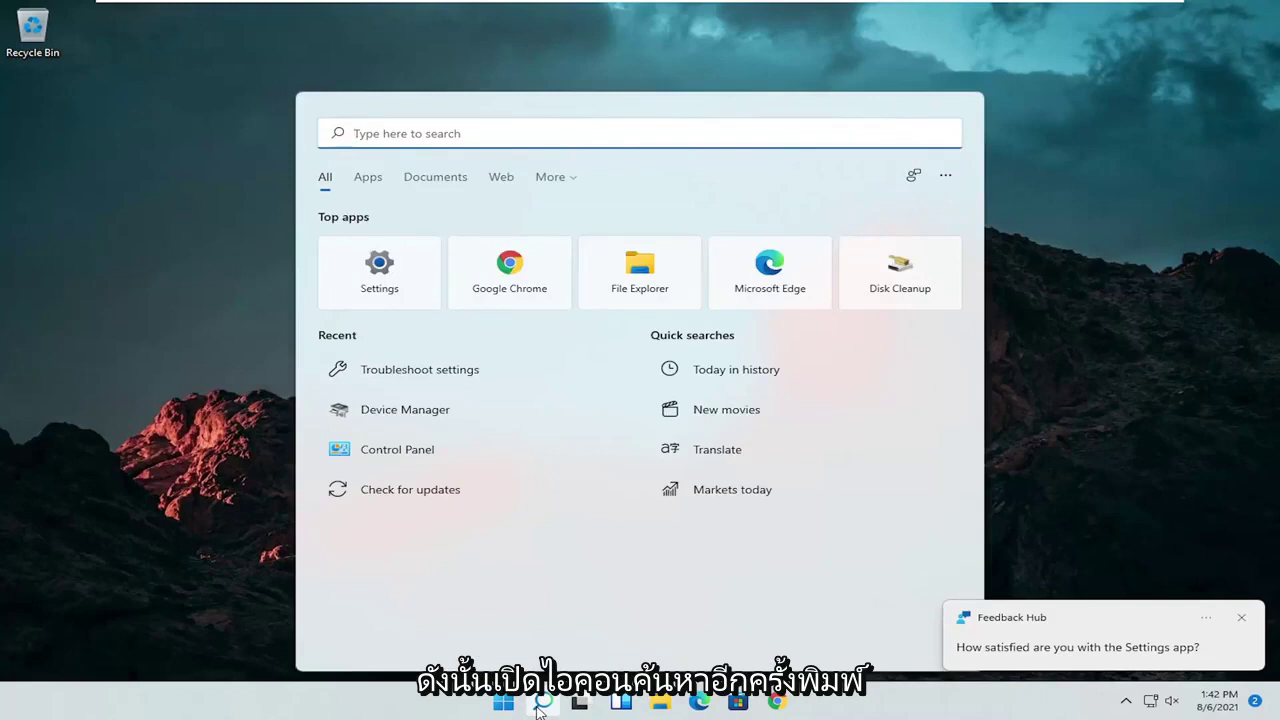
{"action": "type", "text": "cmd"}
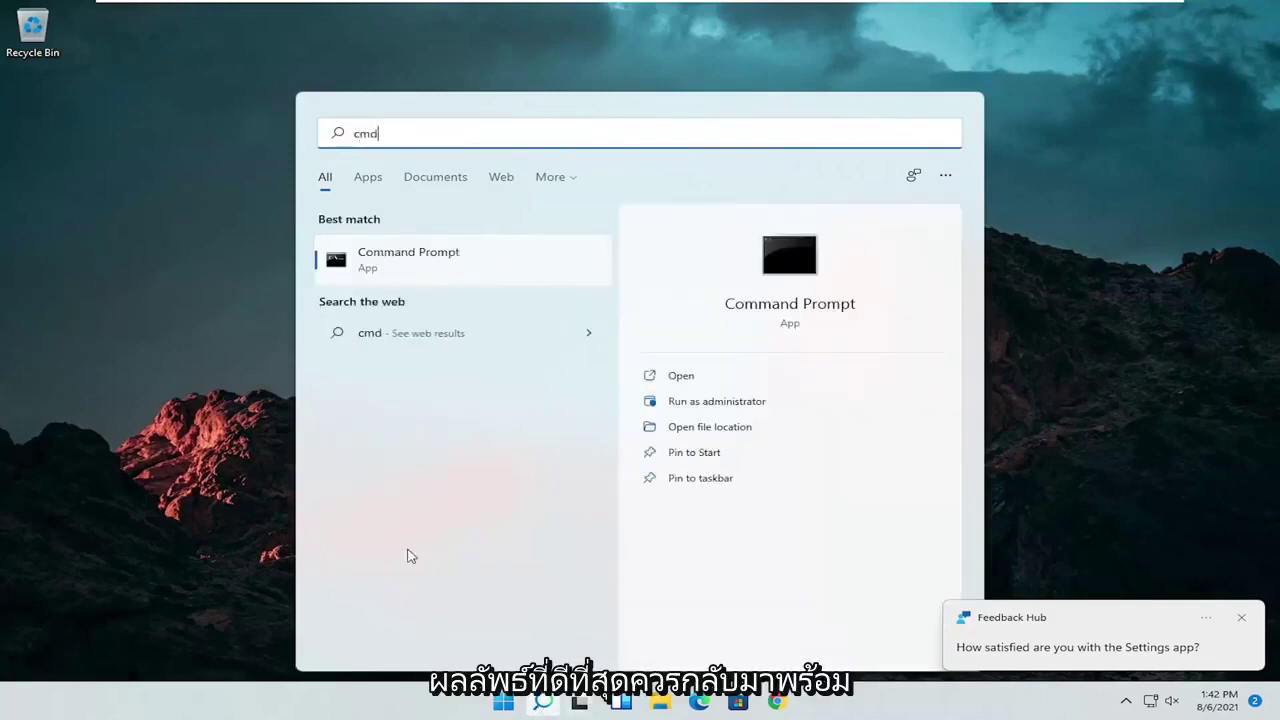
{"action": "right_click", "coordinate": [382, 259]}
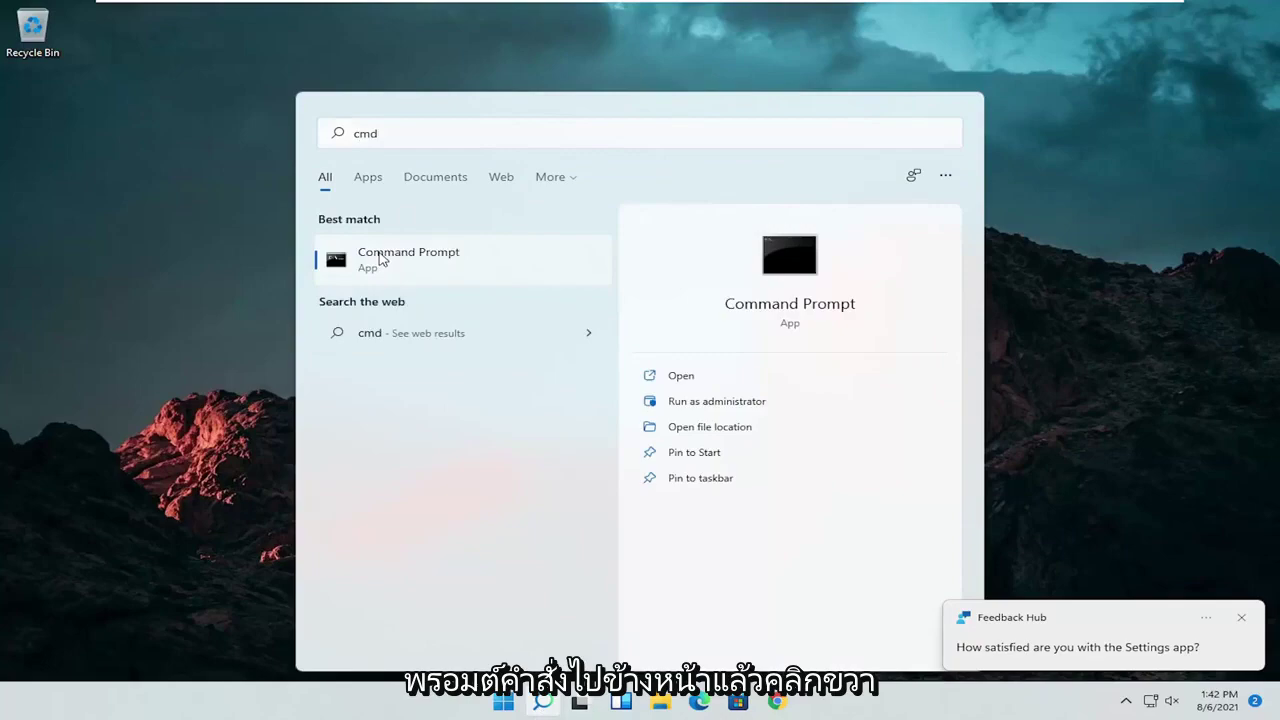
{"action": "left_click", "coordinate": [436, 277]}
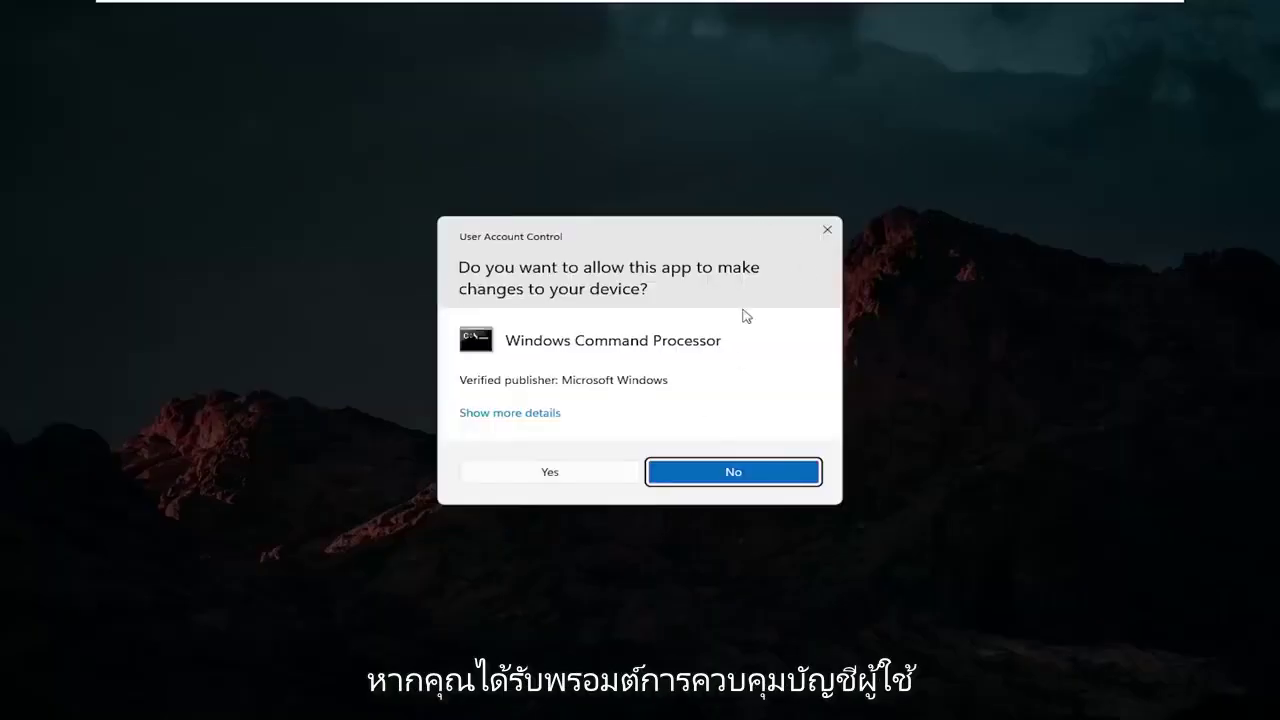
Step: Approve the UAC prompt and run sfc /scannow in the elevated Command Prompt
{"action": "left_click", "coordinate": [546, 477]}
{"action": "type", "text": "sfc /"}
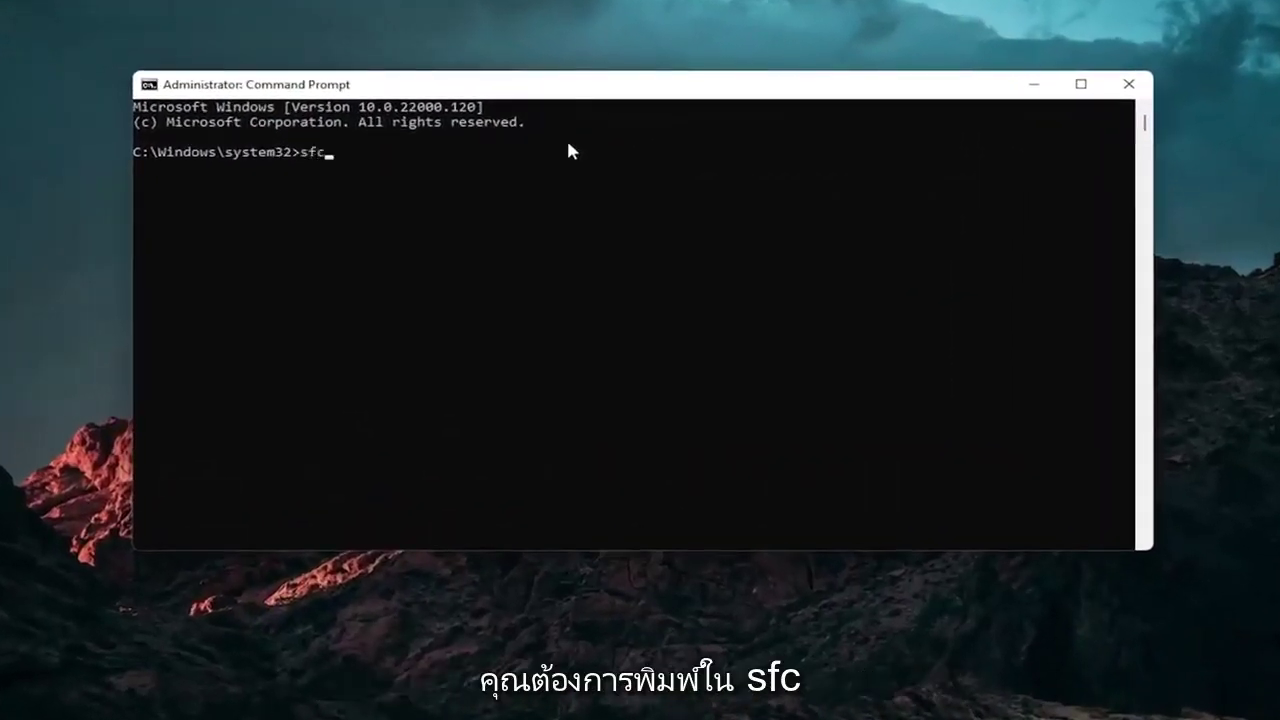
{"action": "type", "text": "sc"}
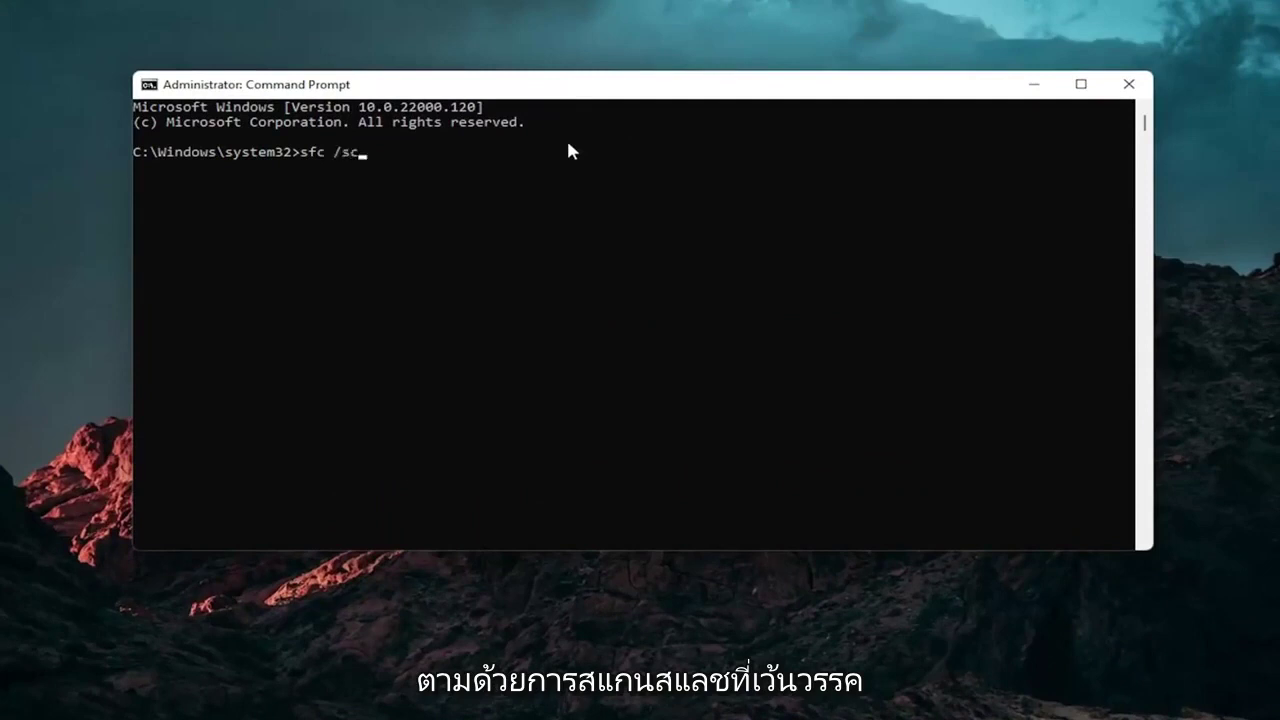
{"action": "type", "text": "annow"}
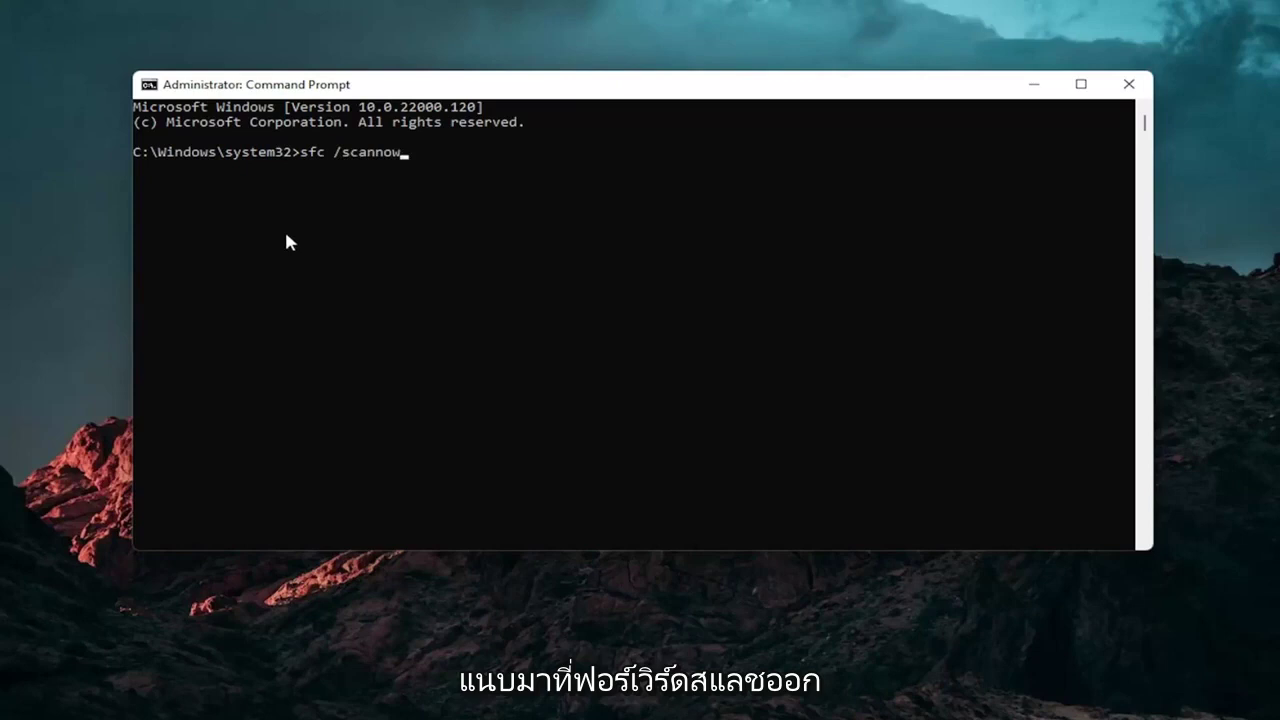
{"action": "key", "text": "Return"}
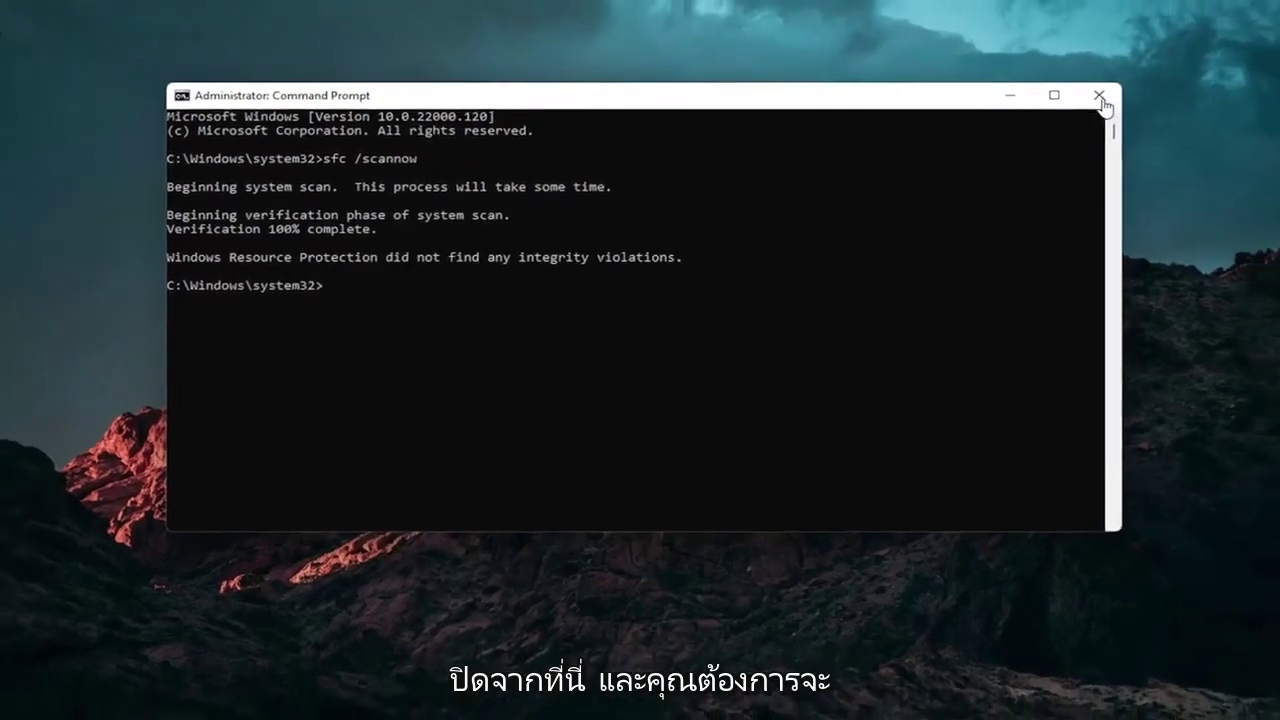
Step: Close the elevated Command Prompt window to reveal the desktop
{"action": "left_click", "coordinate": [1129, 84]}
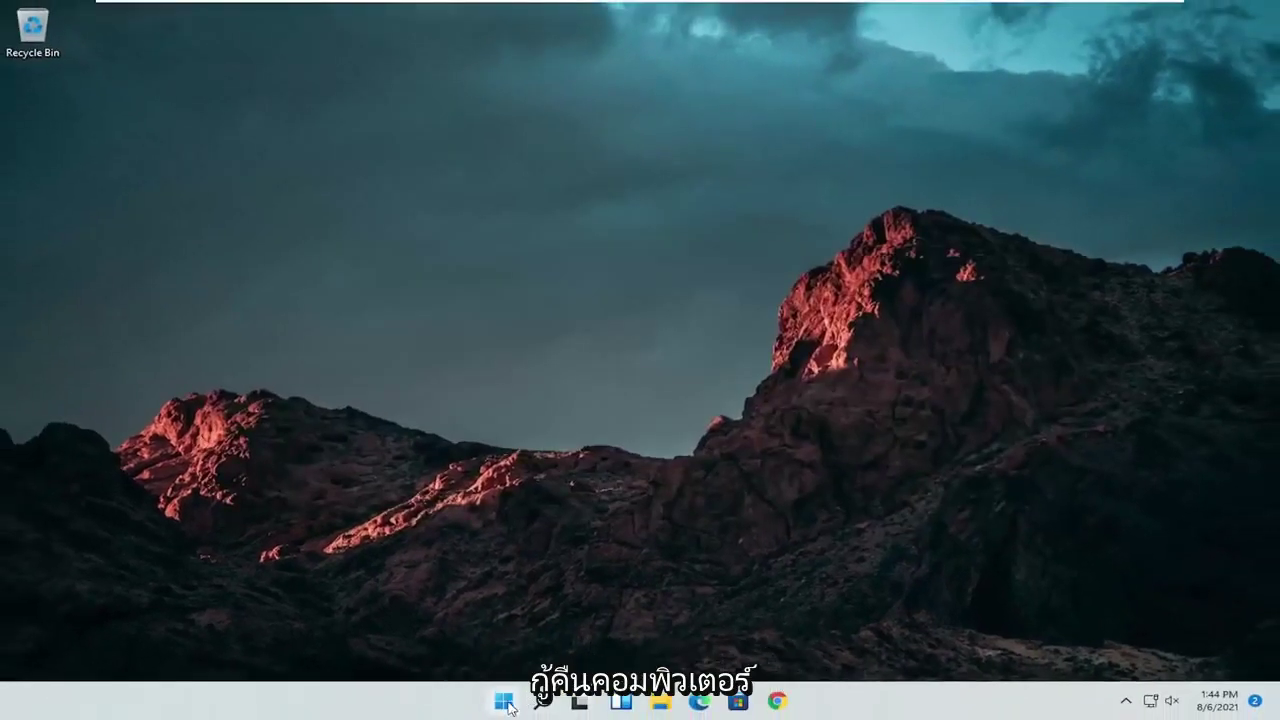